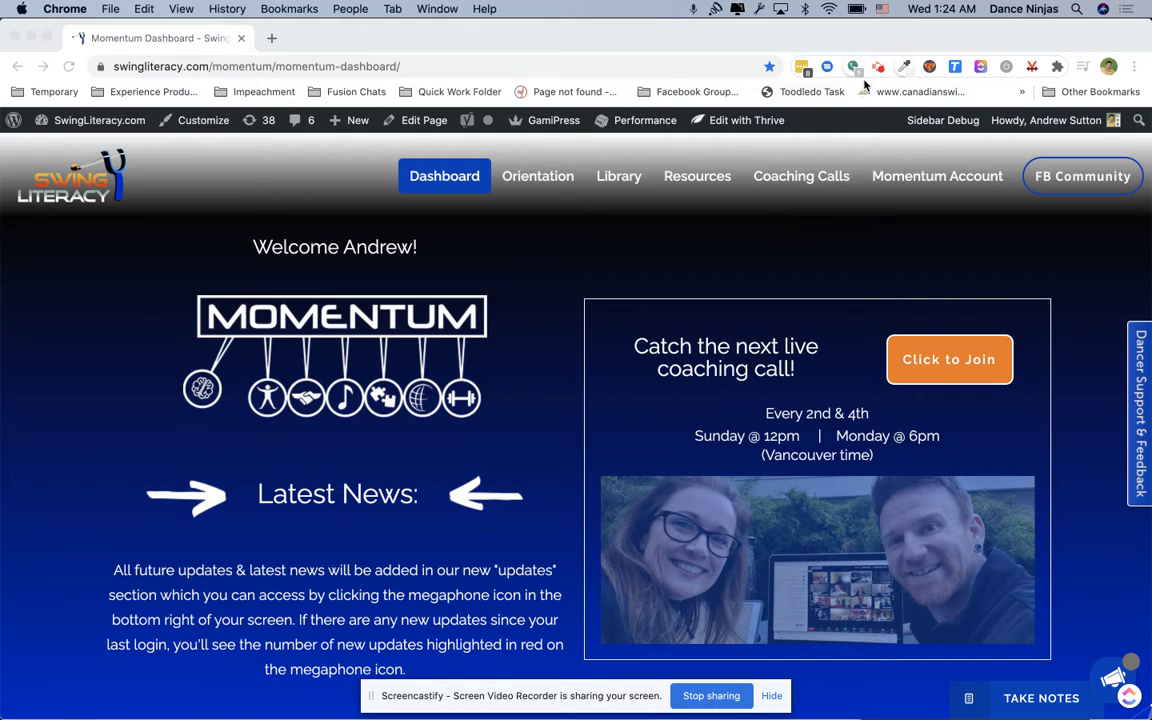
- Display the list of available browser profiles
left_click(1134, 66)
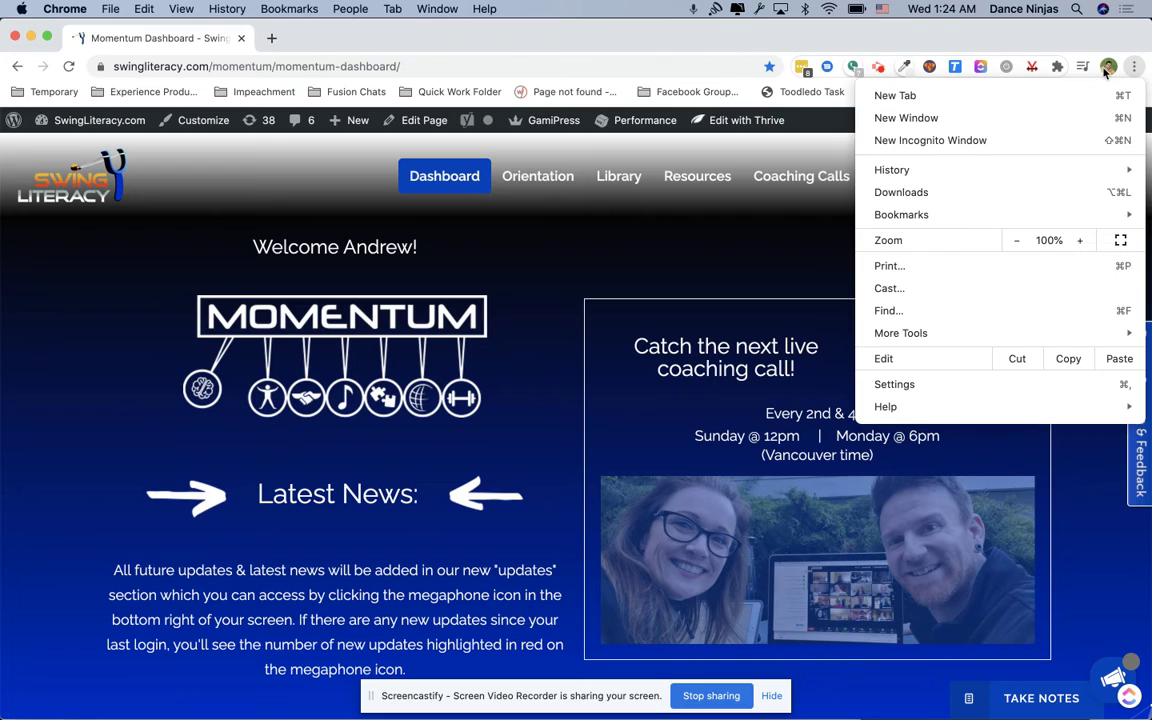
left_click(1110, 67)
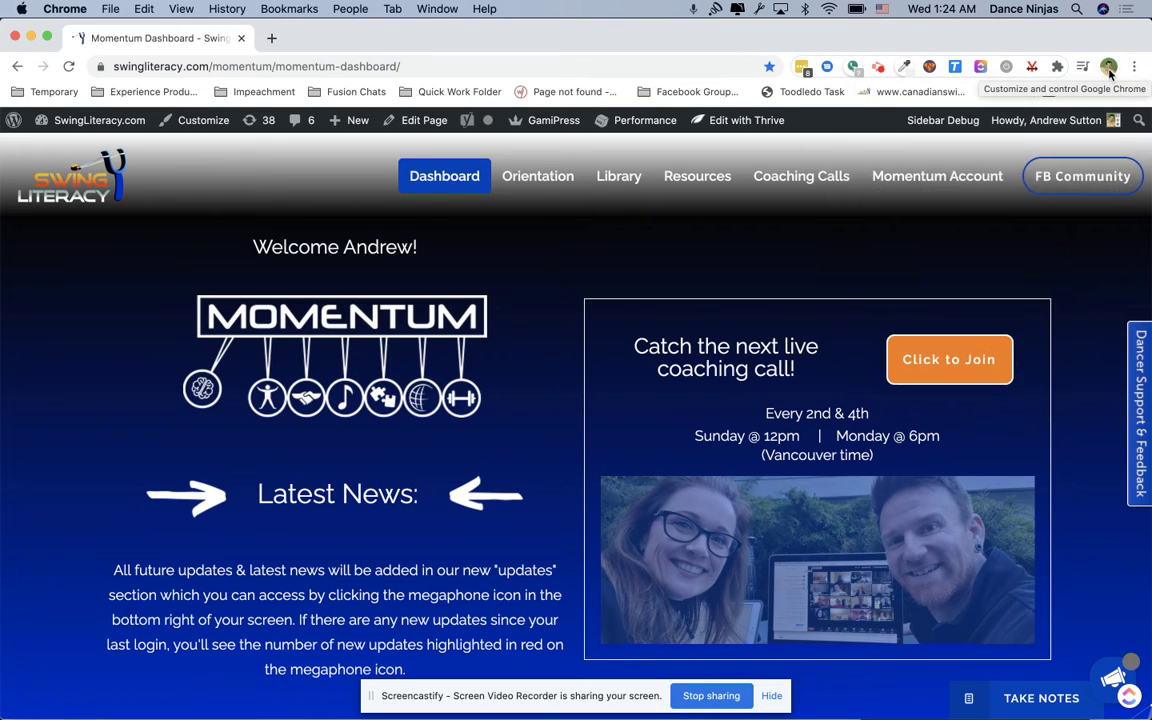
left_click(1109, 68)
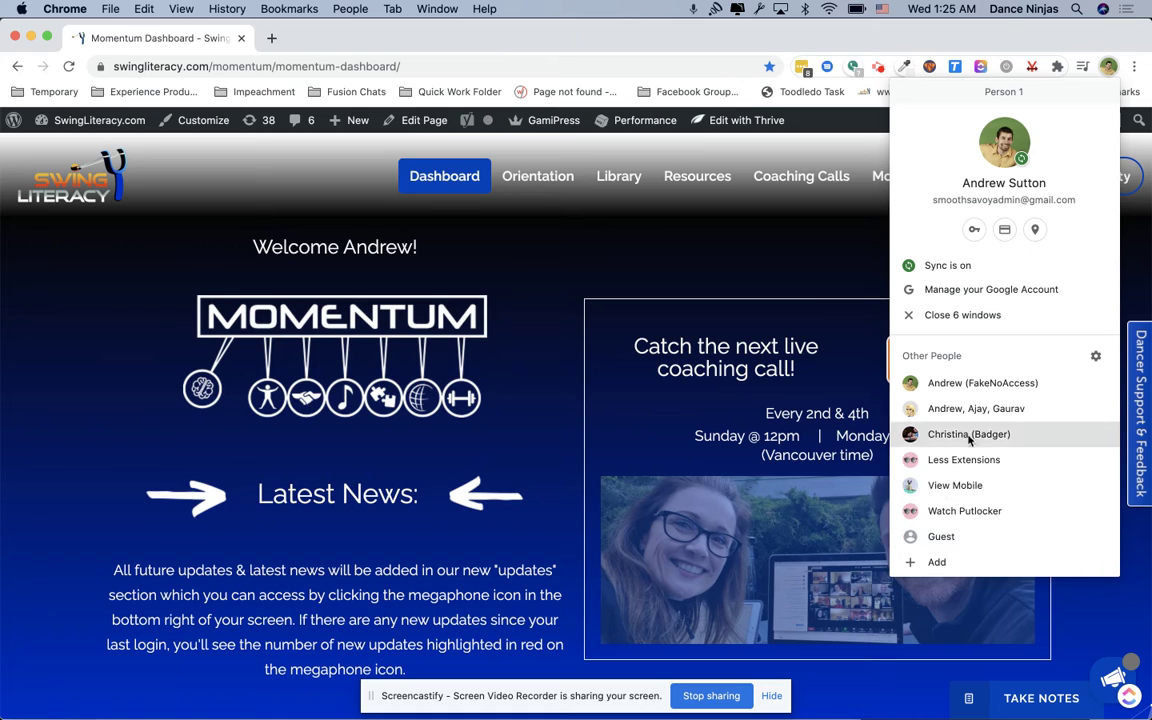
- Copy the Momentum dashboard's web address and open a window with the Less Extensions profile
left_click(501, 66)
key("super+c")
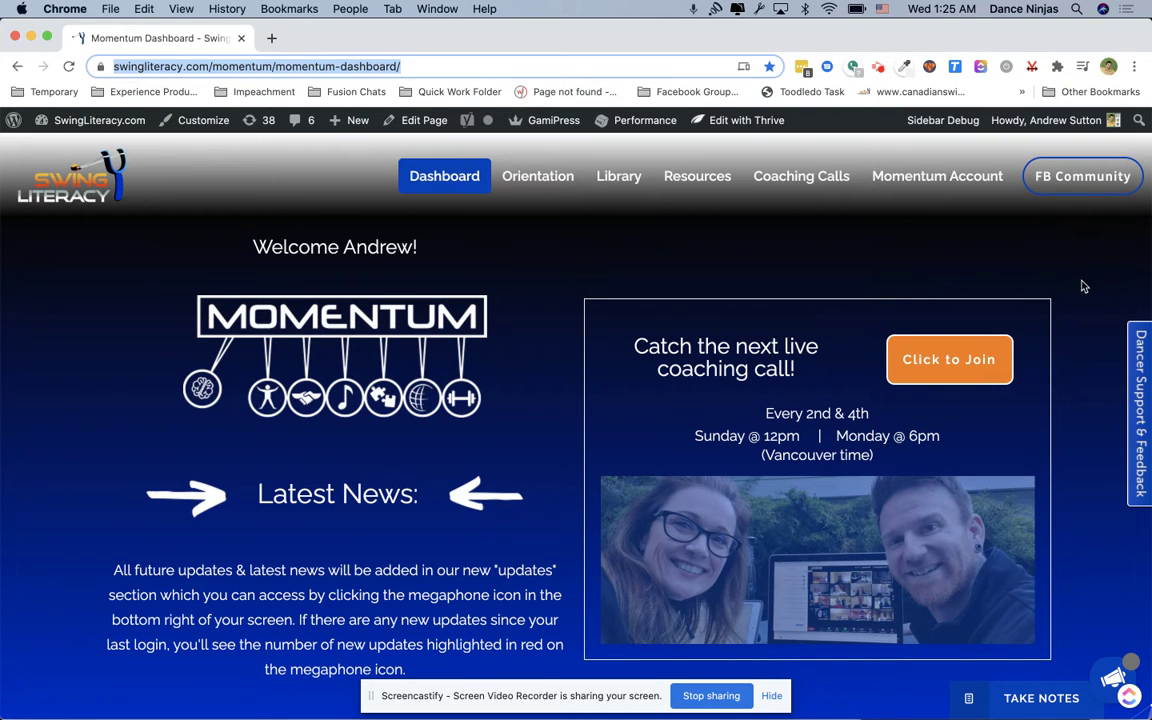
left_click(1108, 66)
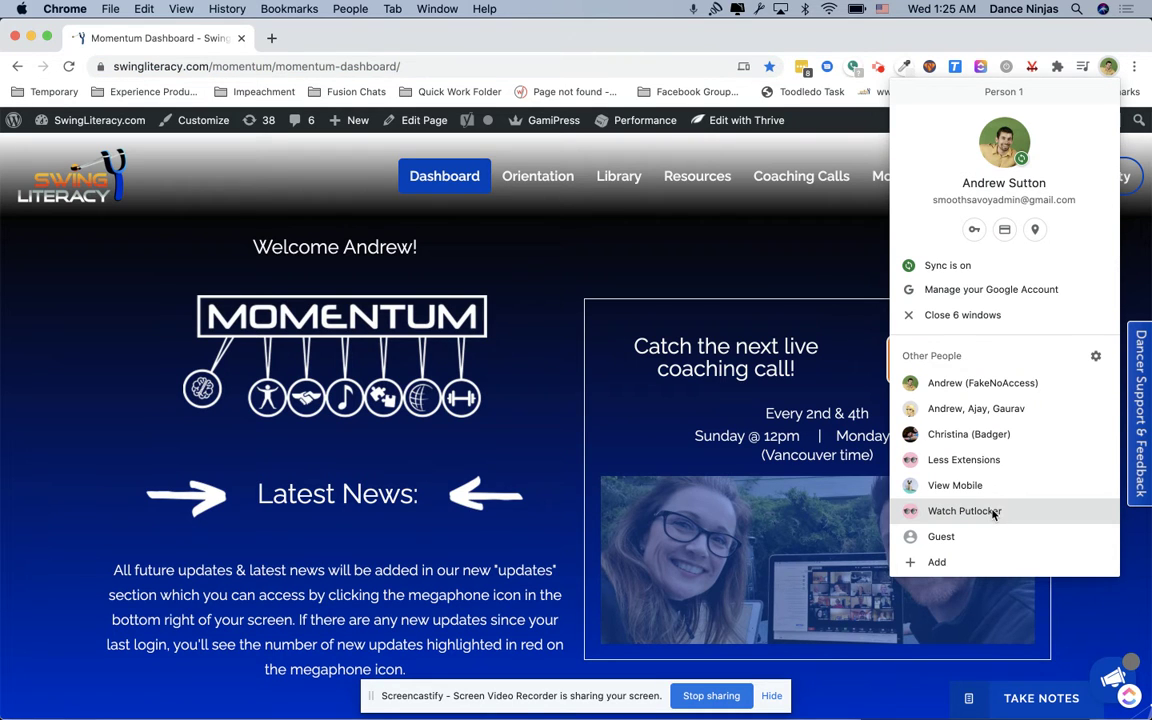
left_click(768, 264)
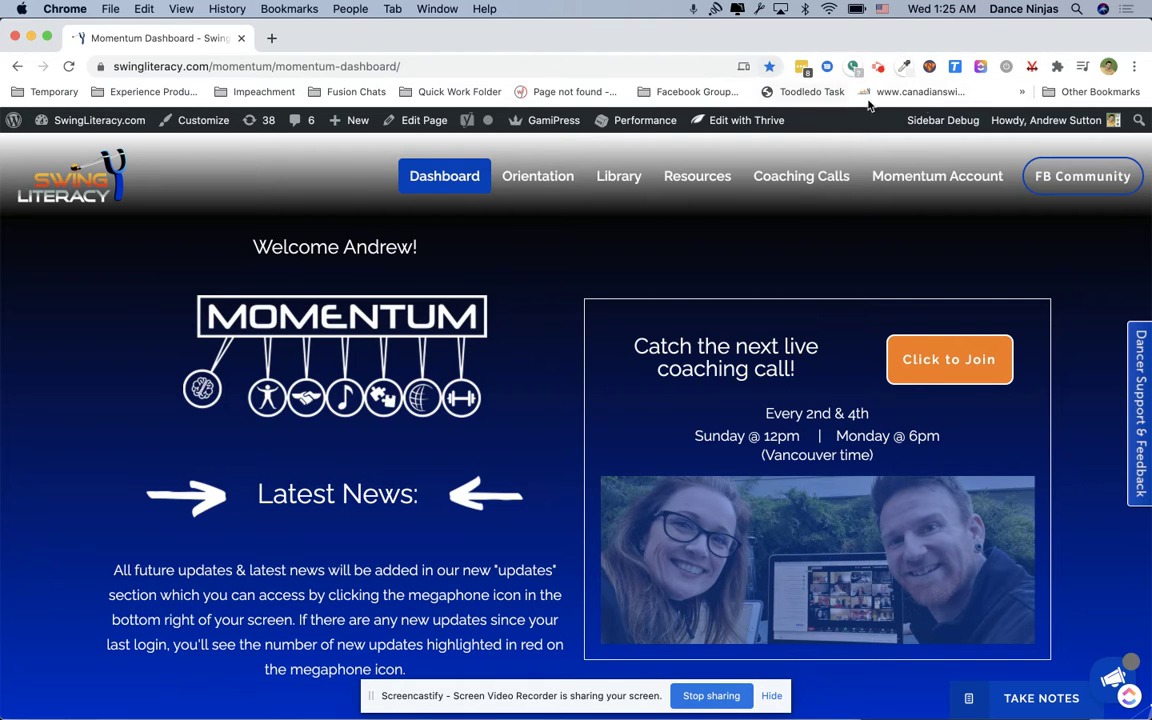
left_click(1107, 66)
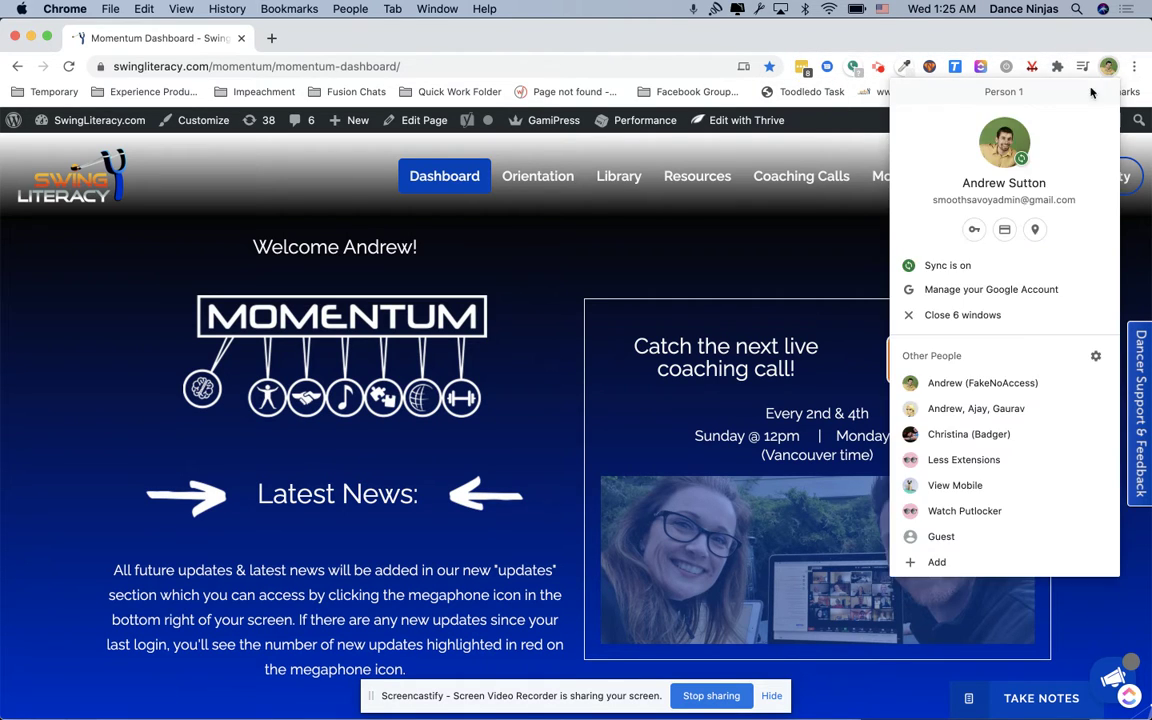
left_click(968, 460)
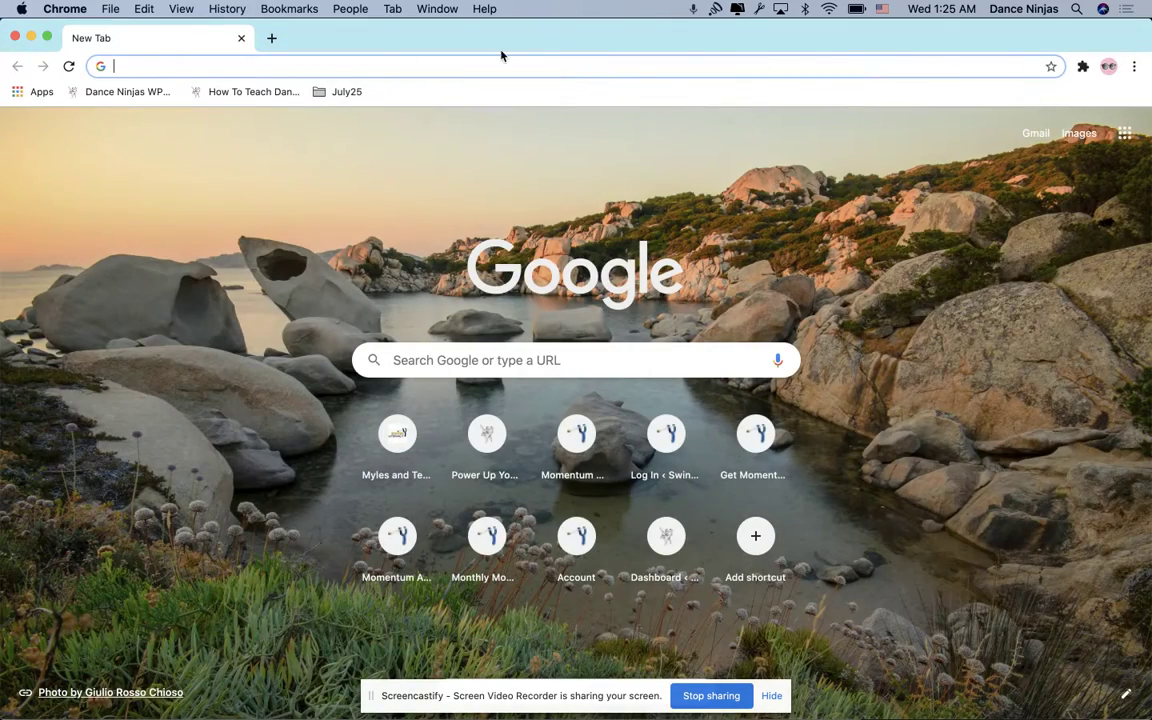
- Check the profile's installed extensions and load the copied Momentum dashboard address in its window
left_click(1082, 67)
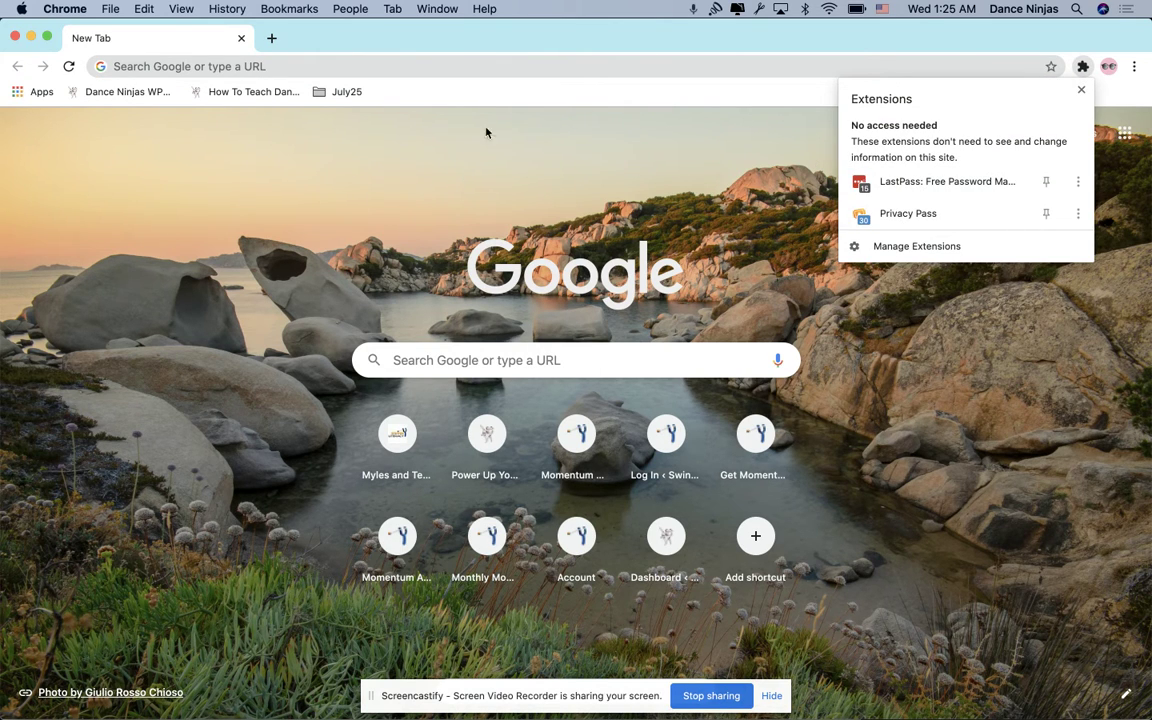
left_click(717, 67)
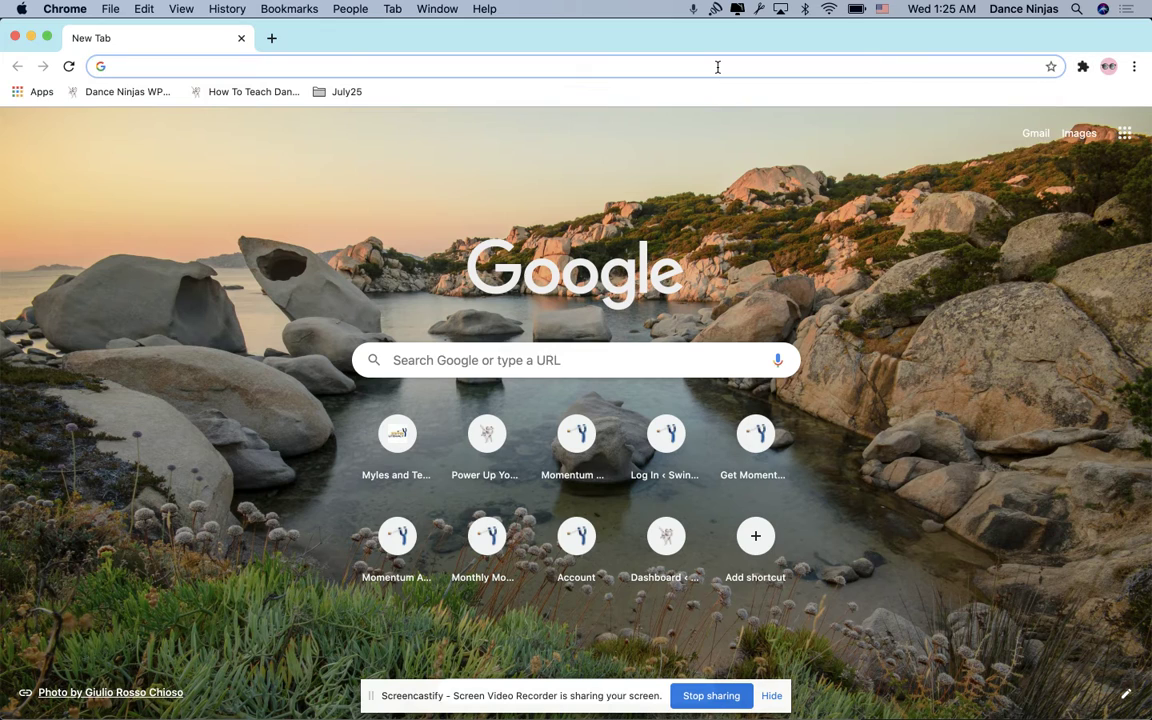
key("super+v")
key("Return")
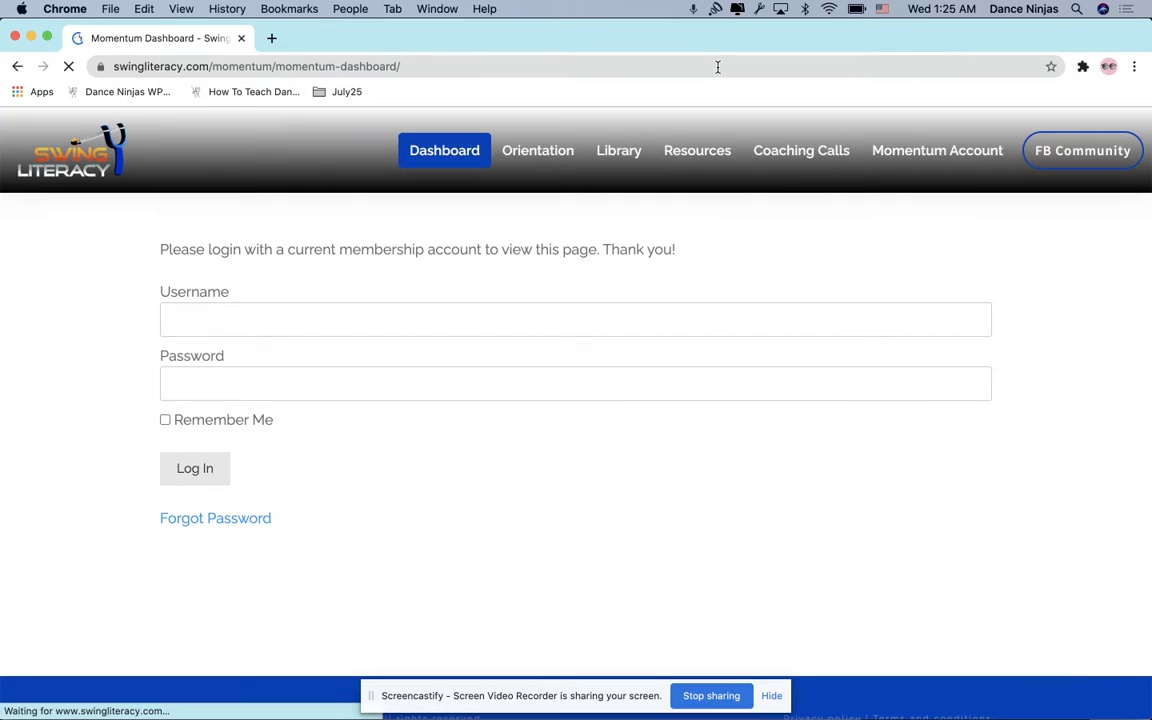
- Reload the dashboard in the original profile's window and open the Orientation page in a new tab
key("ctrl+Up")
left_click(180, 350)
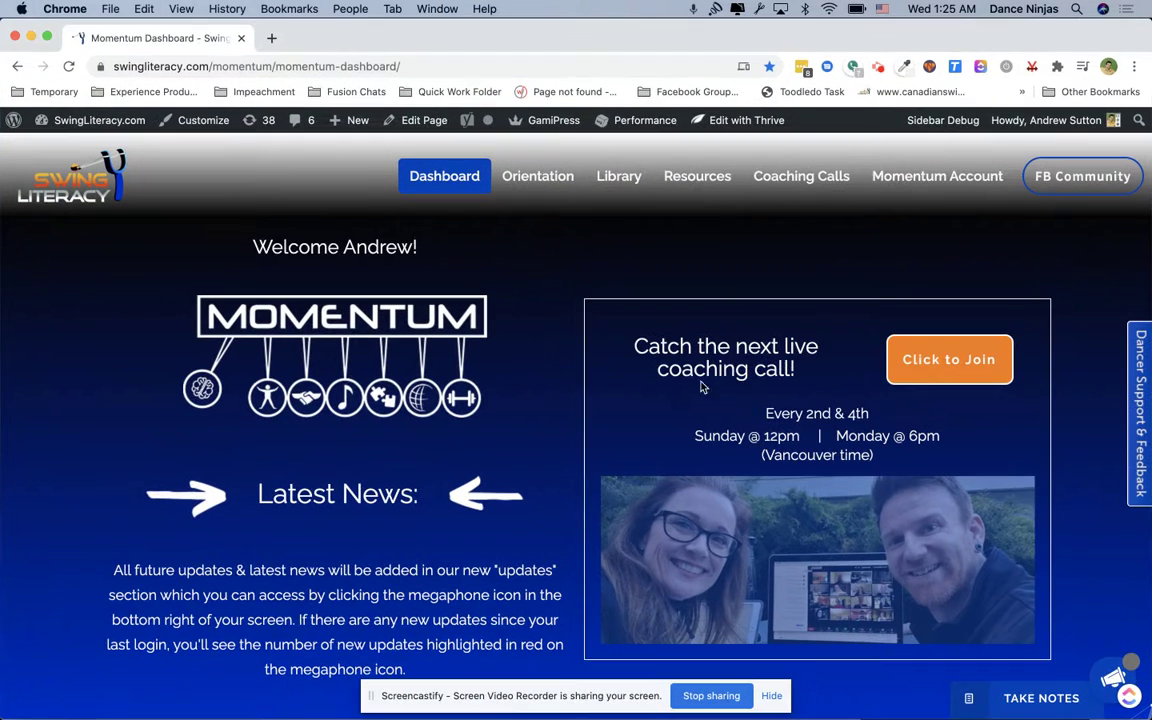
key("super+r")
left_click(535, 180, "super")
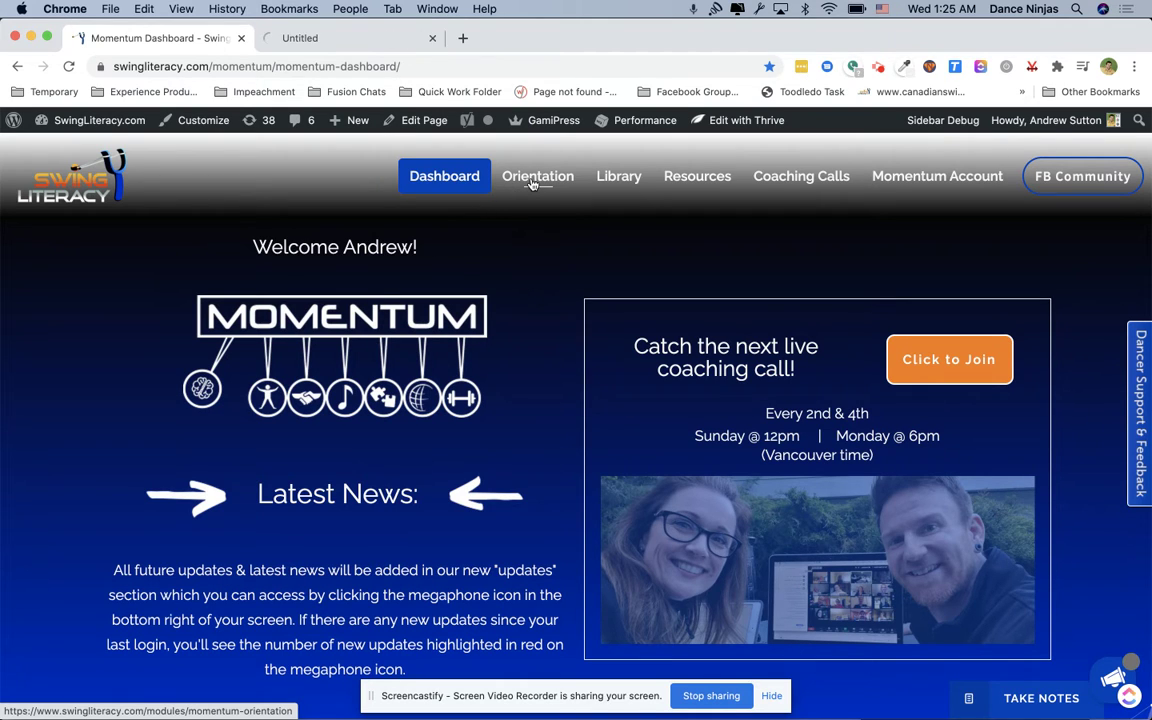
left_click(322, 40)
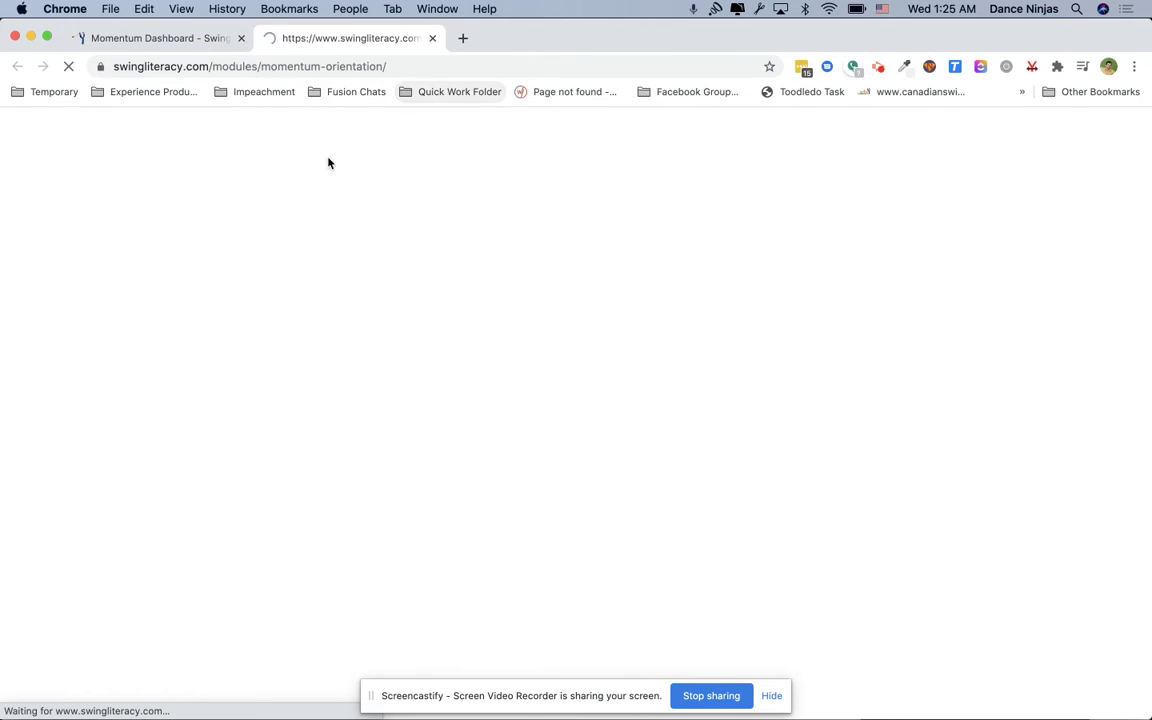
- Open Orientation in the Less Extensions window and submit its pre-filled login with Remember Me enabled
key("ctrl+Up")
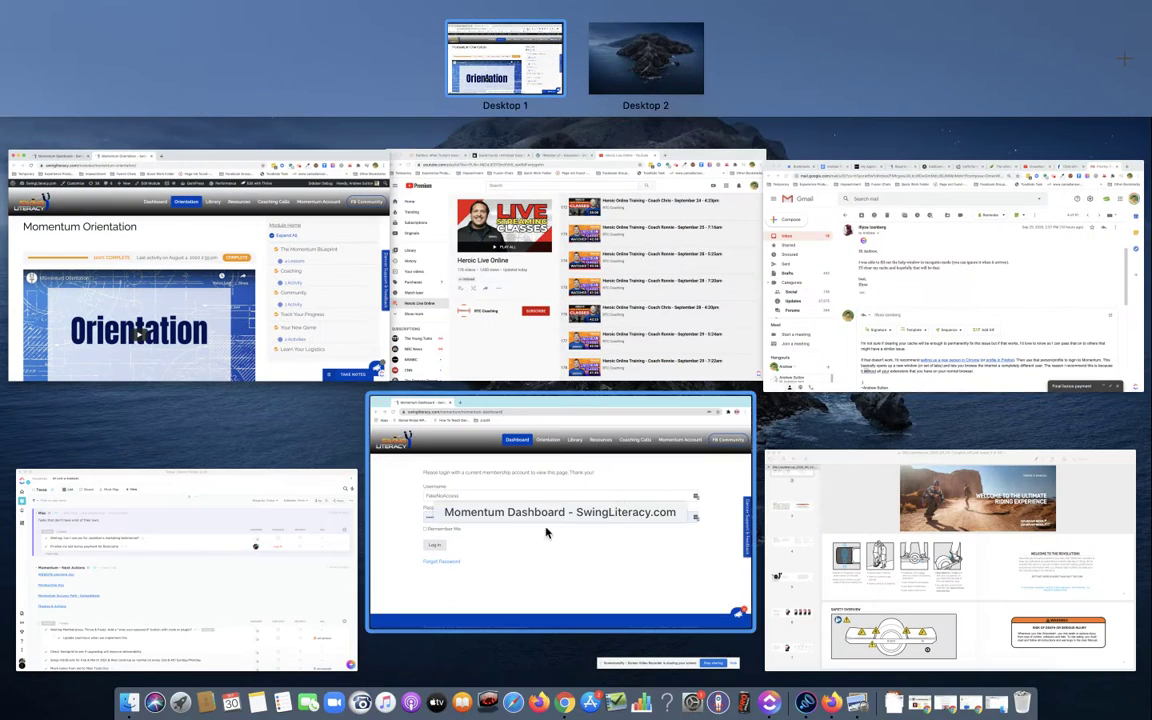
left_click(386, 466)
left_click(537, 150)
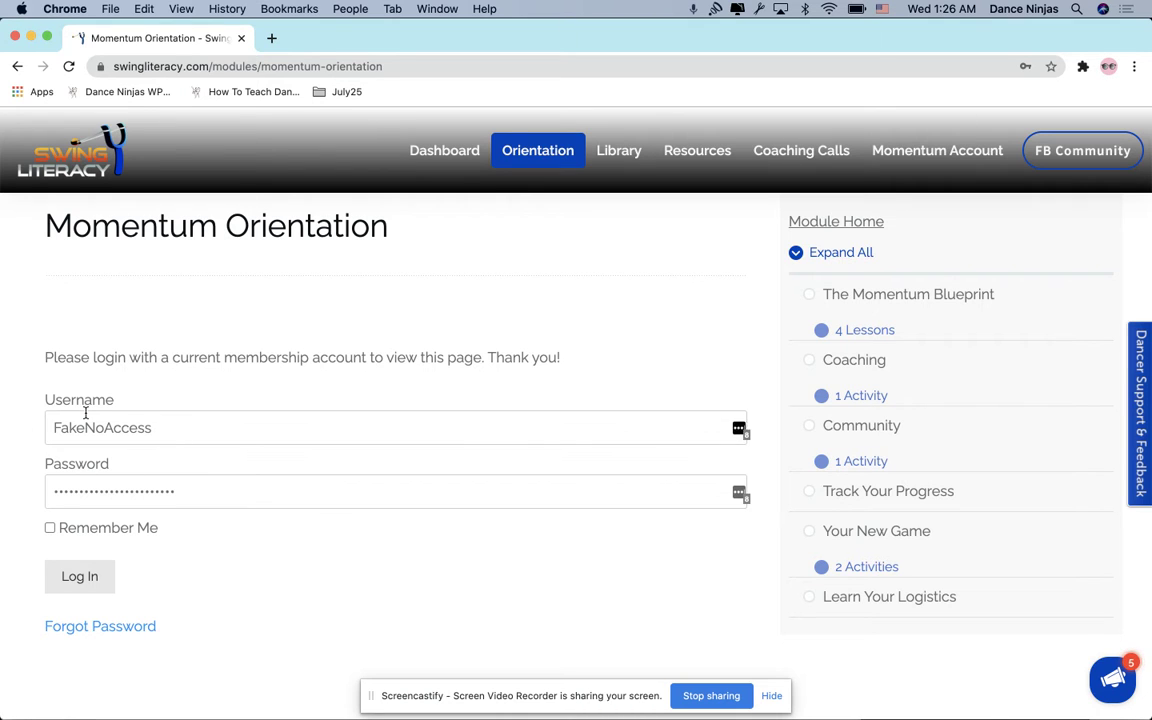
left_click(50, 527)
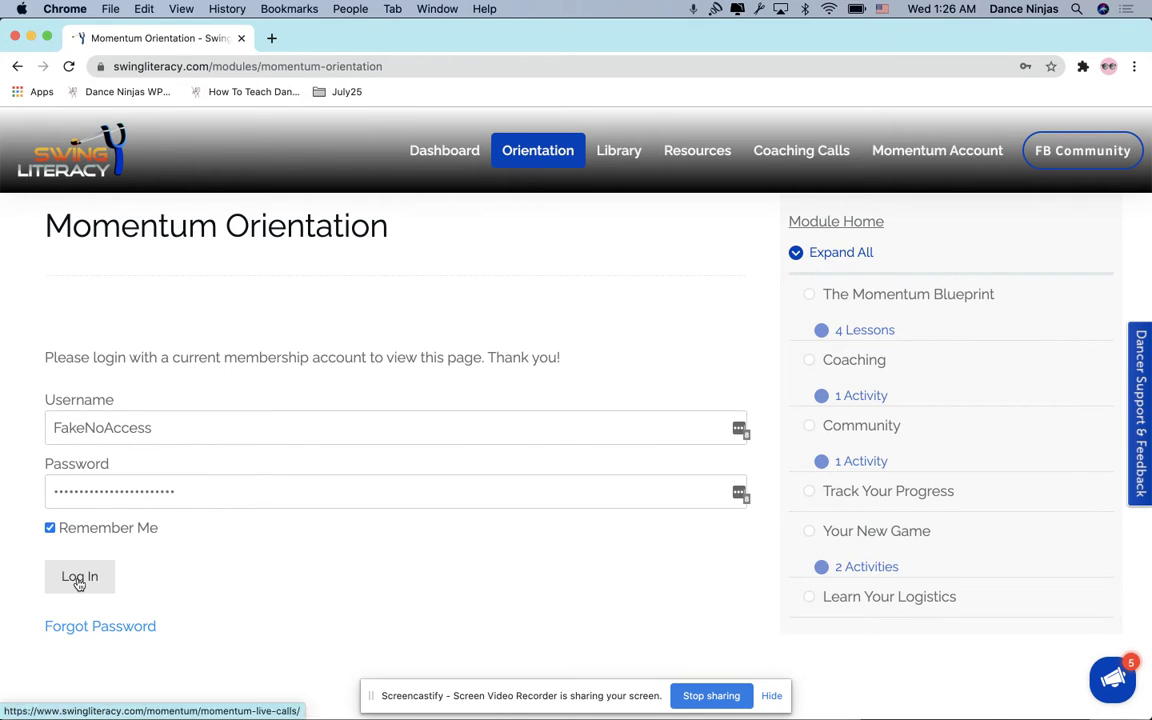
left_click(78, 581)
- Return to the original profile's window and go to the Momentum Dashboard page
key("ctrl+Up")
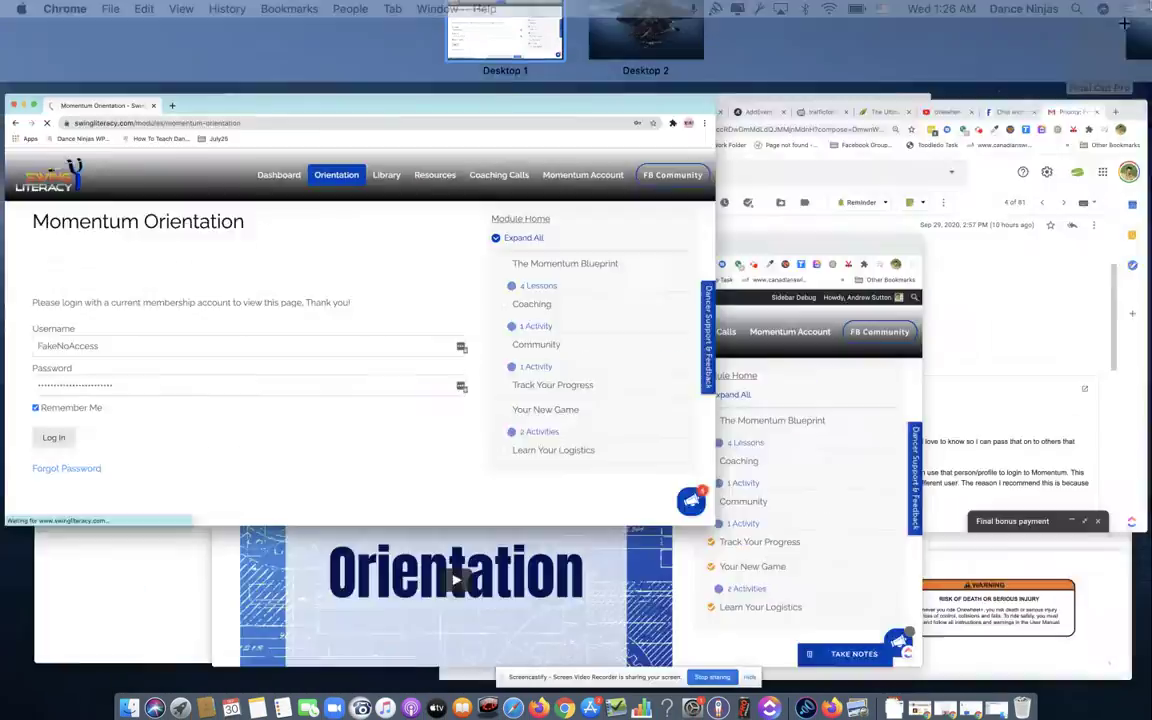
left_click(514, 504)
left_click(437, 186)
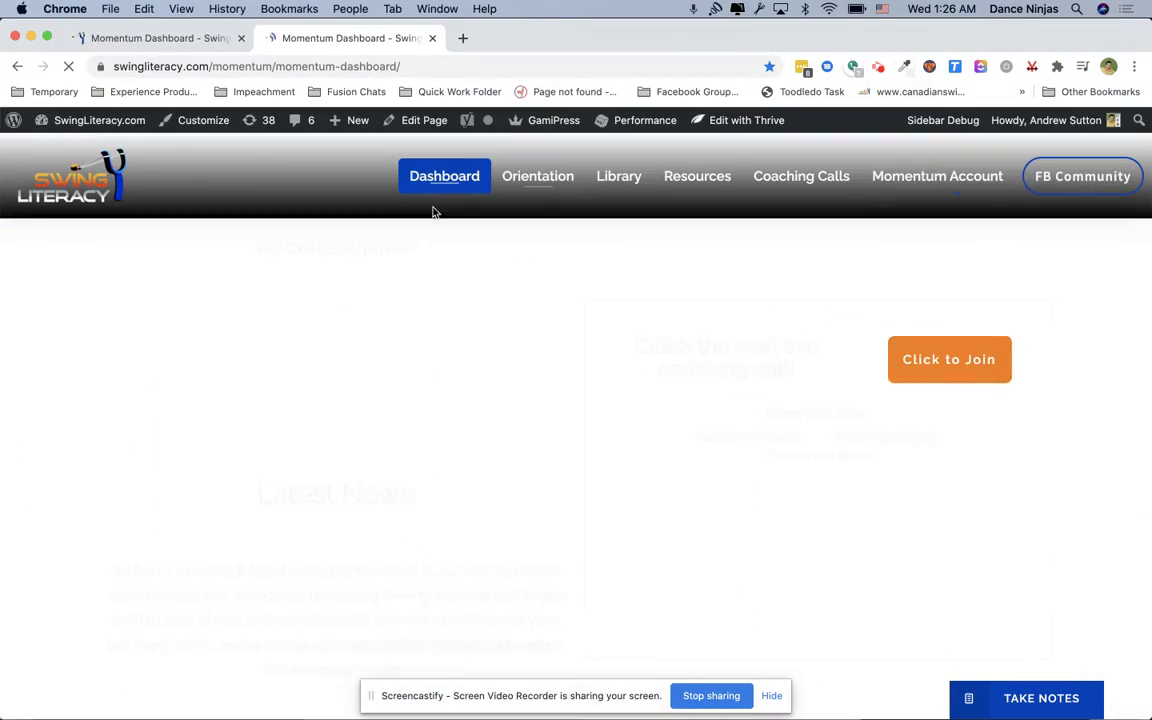
- Log in from the Dashboard page in the Less Extensions window with Remember Me enabled, and reload the dashboard
key("ctrl+Up")
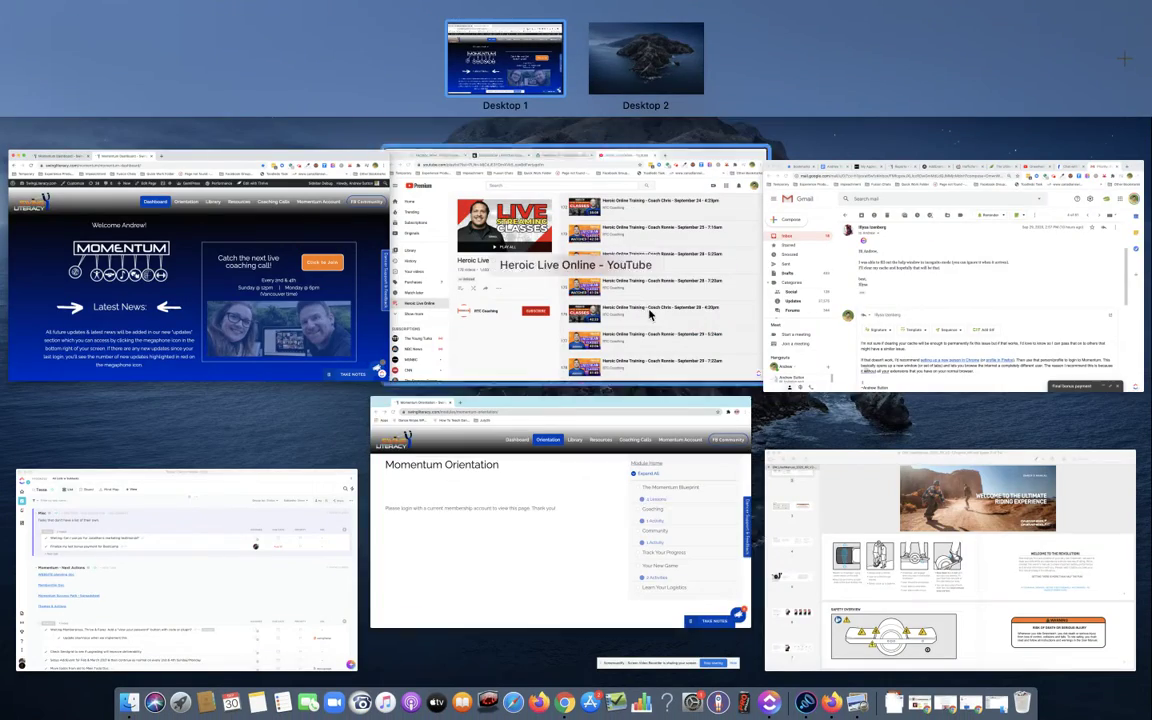
left_click(440, 481)
left_click(455, 157)
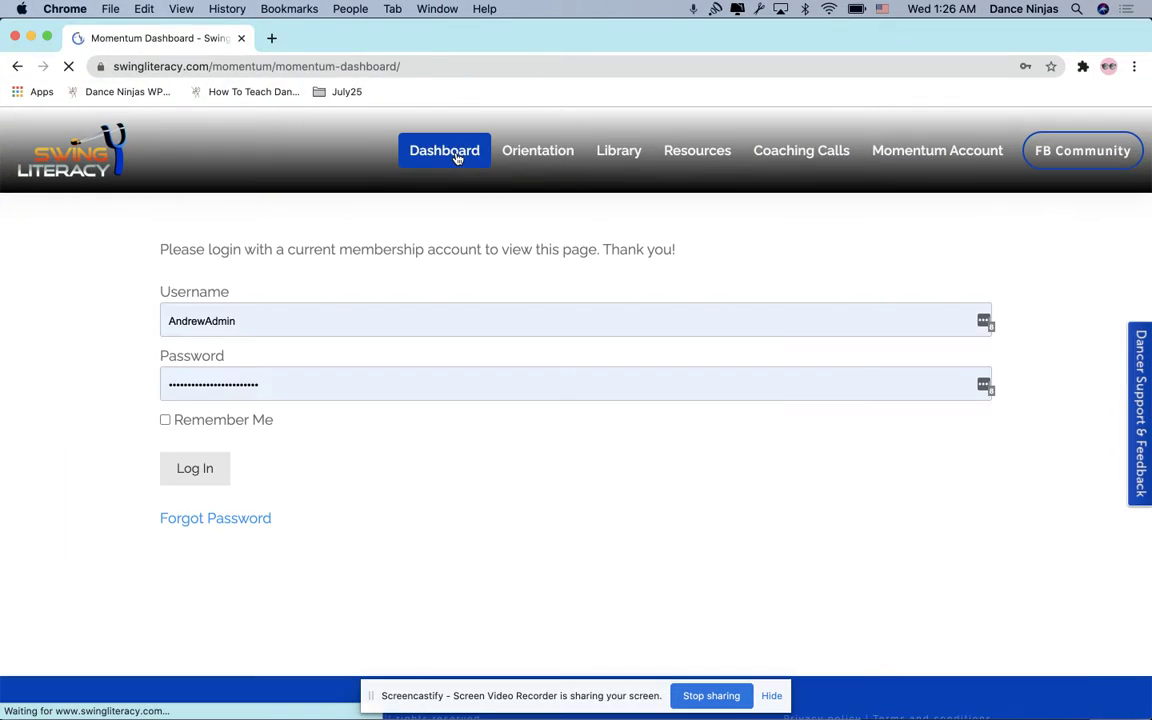
left_click(166, 421)
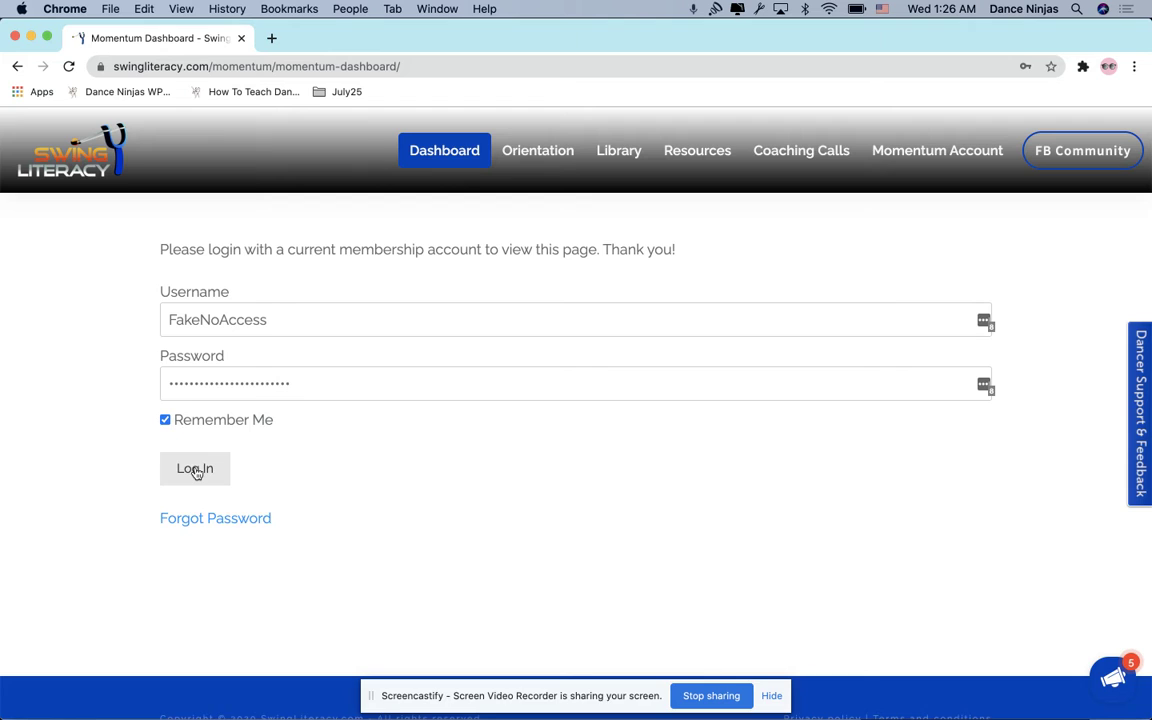
left_click(197, 472)
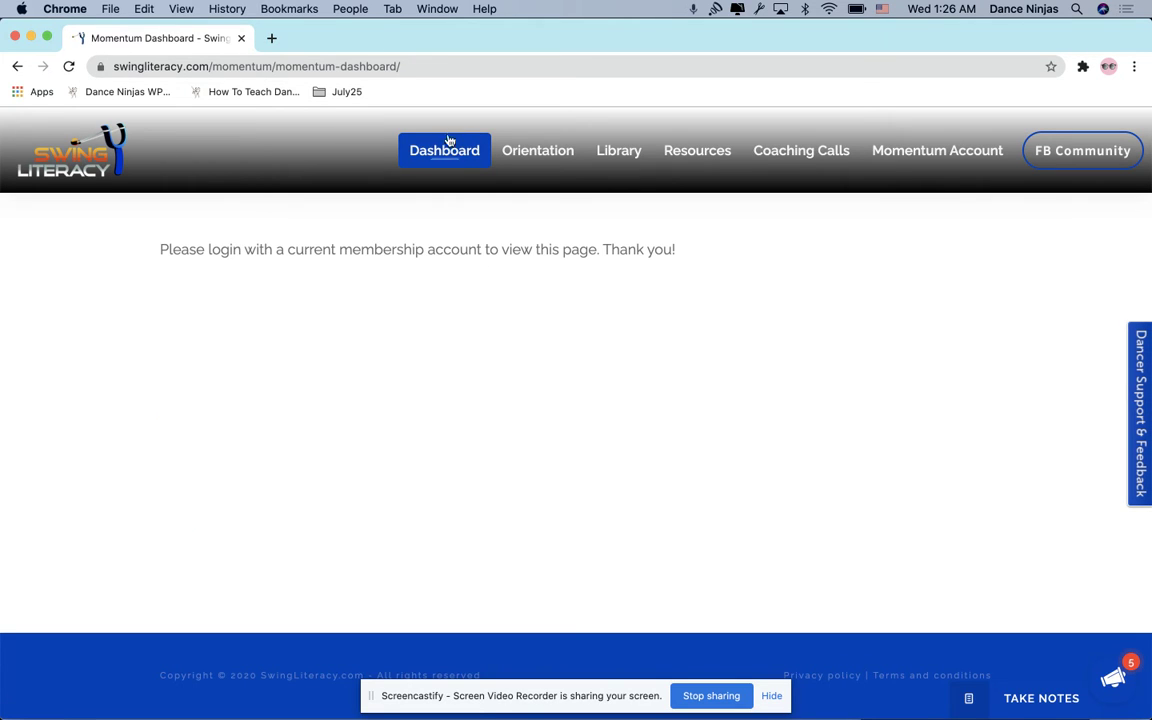
left_click(446, 150)
- Compare the dashboard in the two profile windows and review the extensions installed in the Less Extensions profile
key("ctrl+Up")
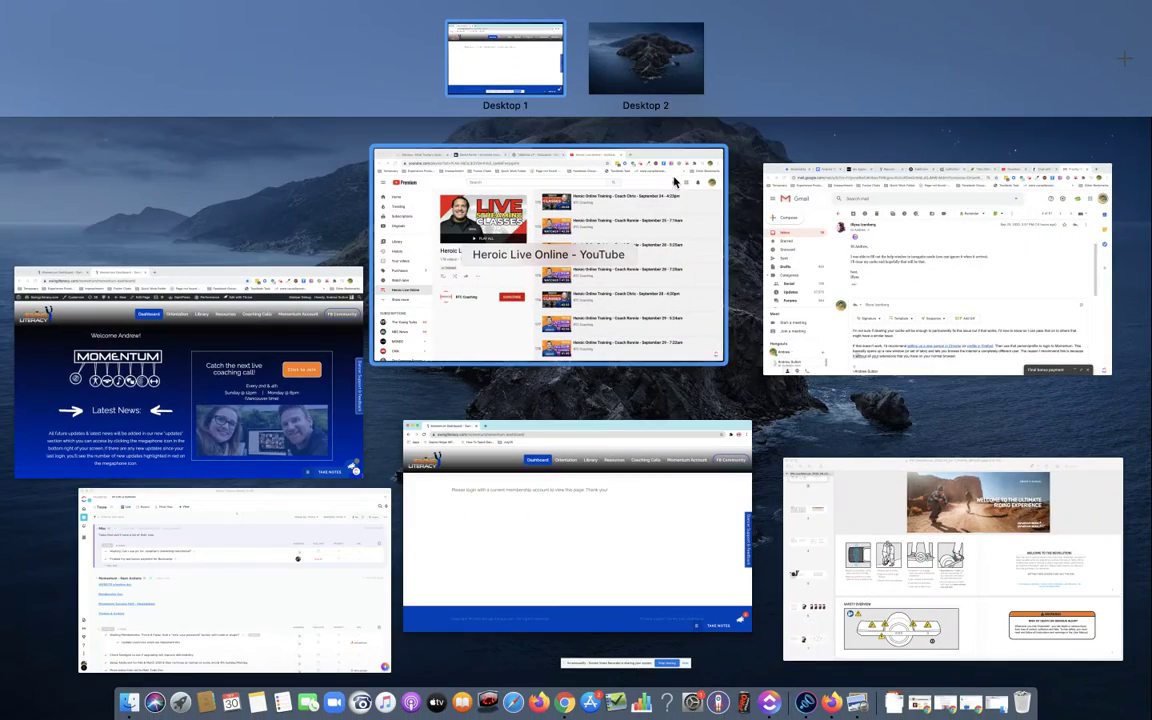
left_click(309, 342)
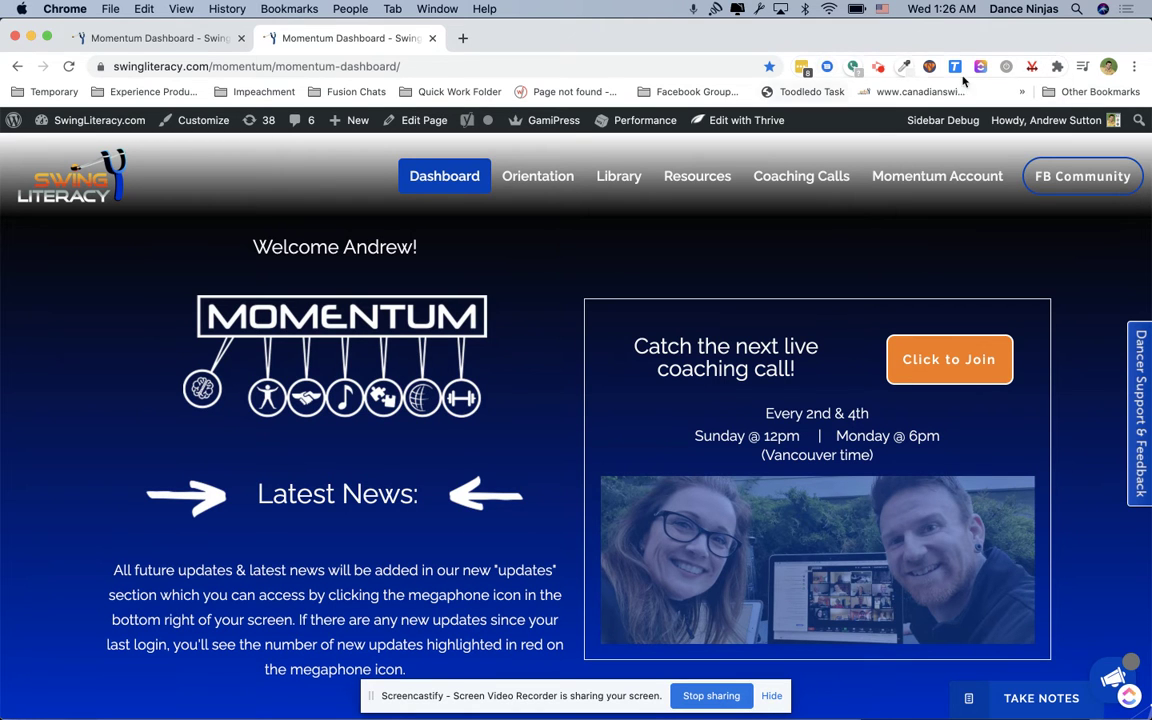
key("ctrl+Up")
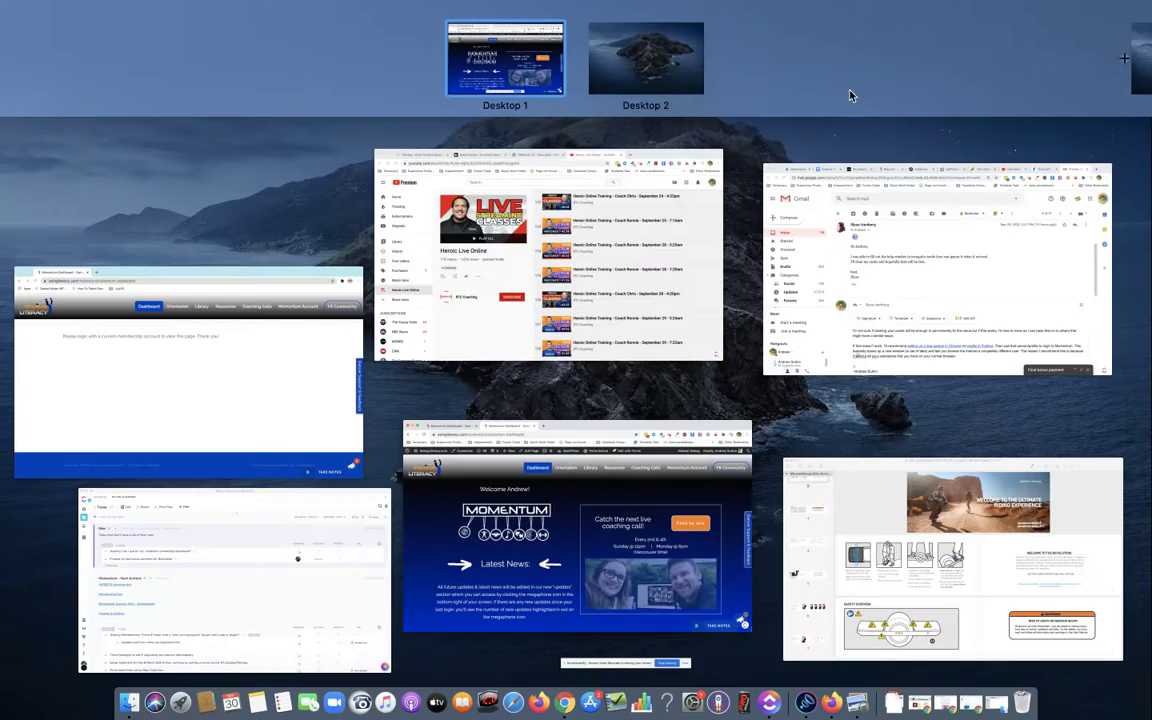
left_click(285, 271)
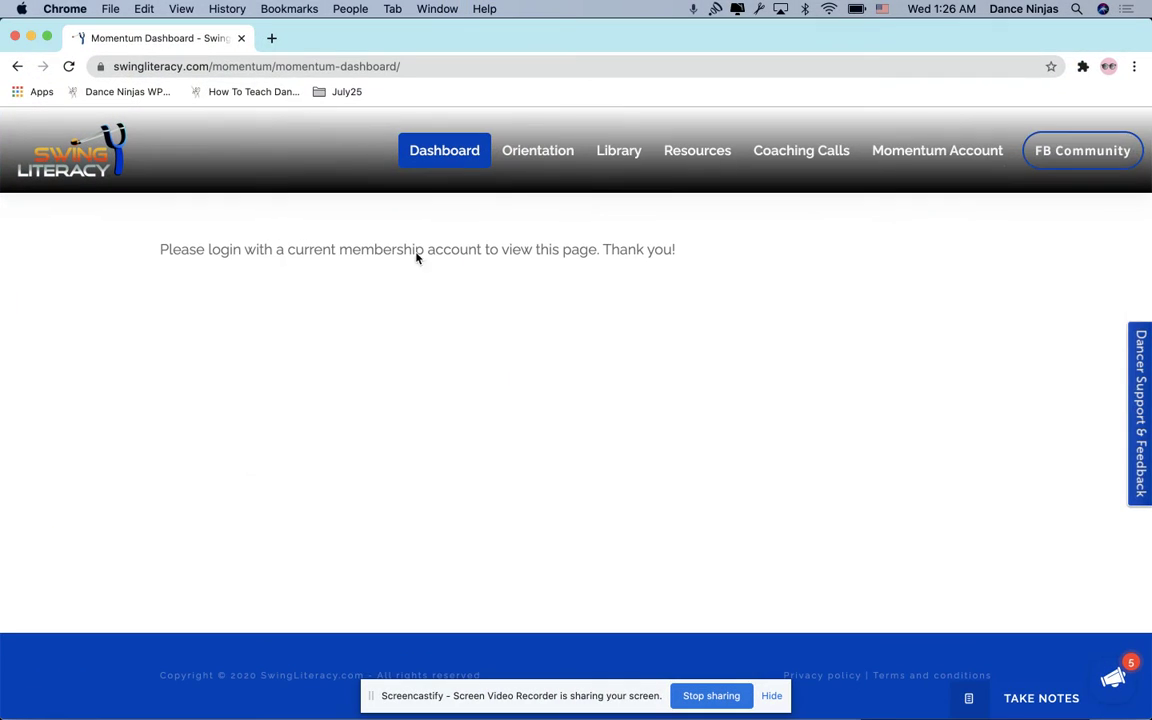
left_click(1083, 66)
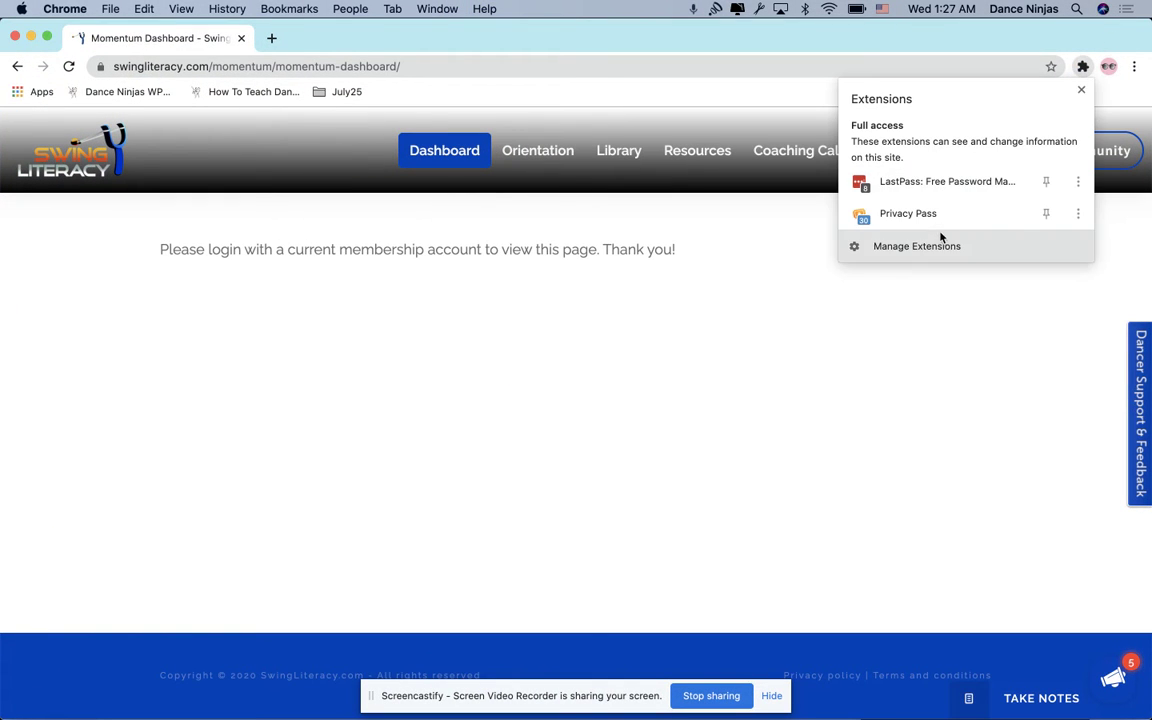
left_click(625, 370)
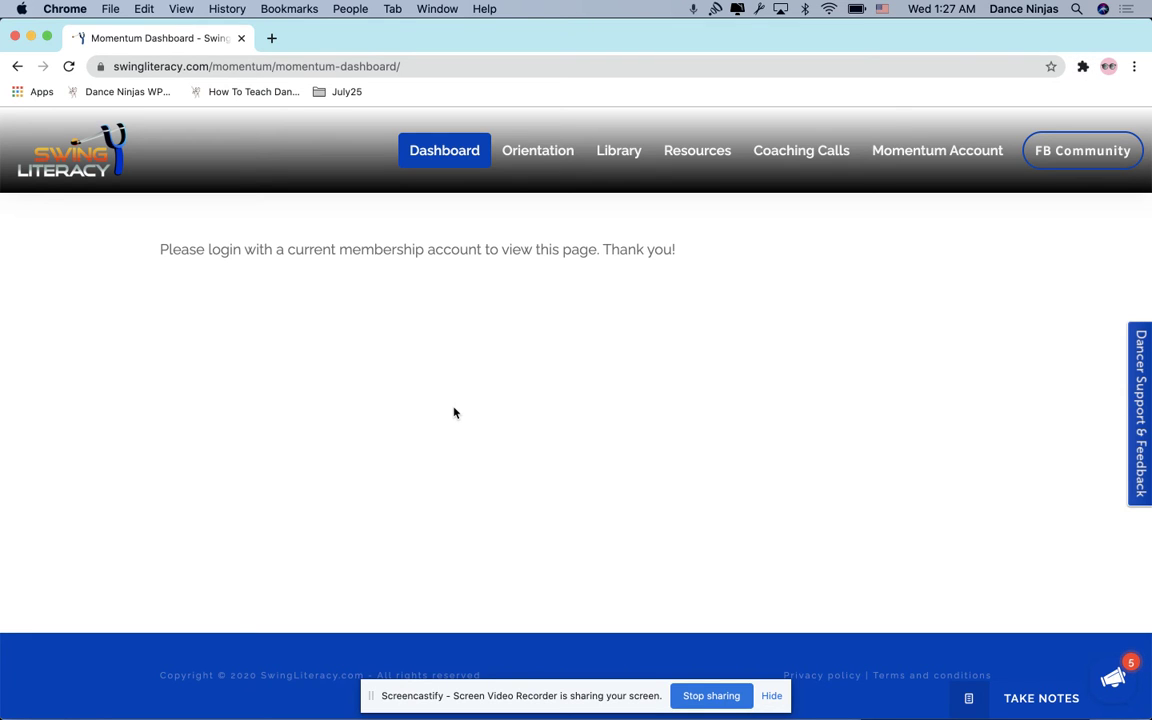
- Open an incognito window and close it again
key("super+shift+n")
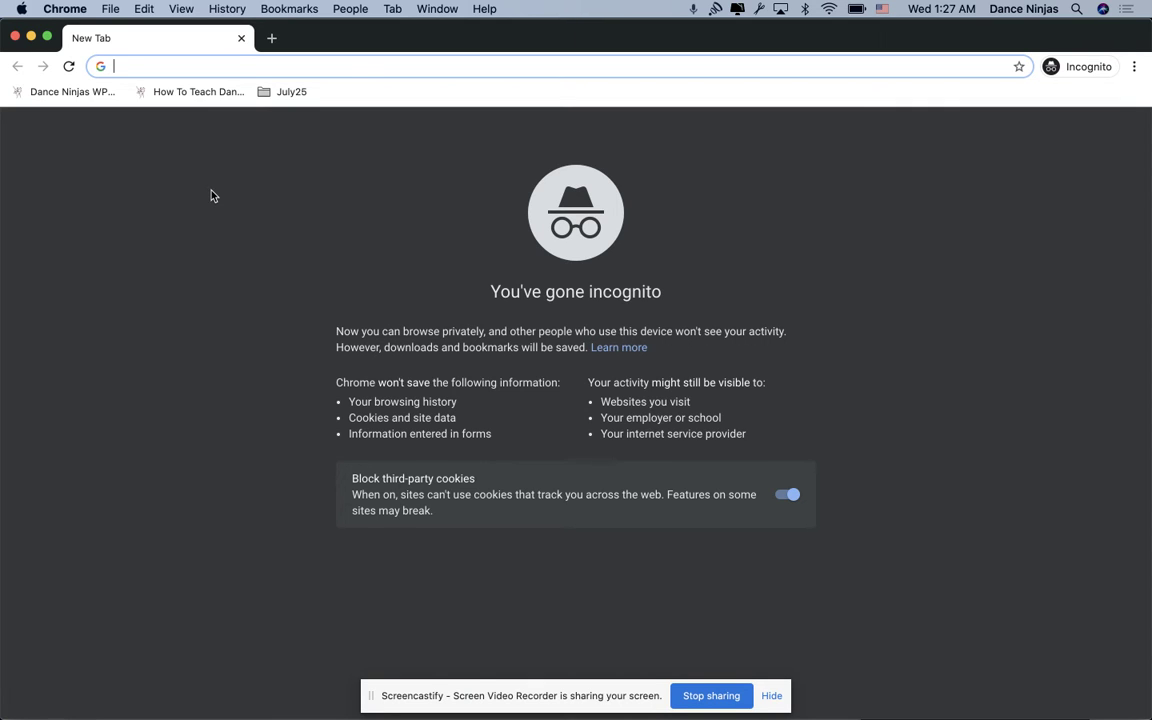
key("super+w")
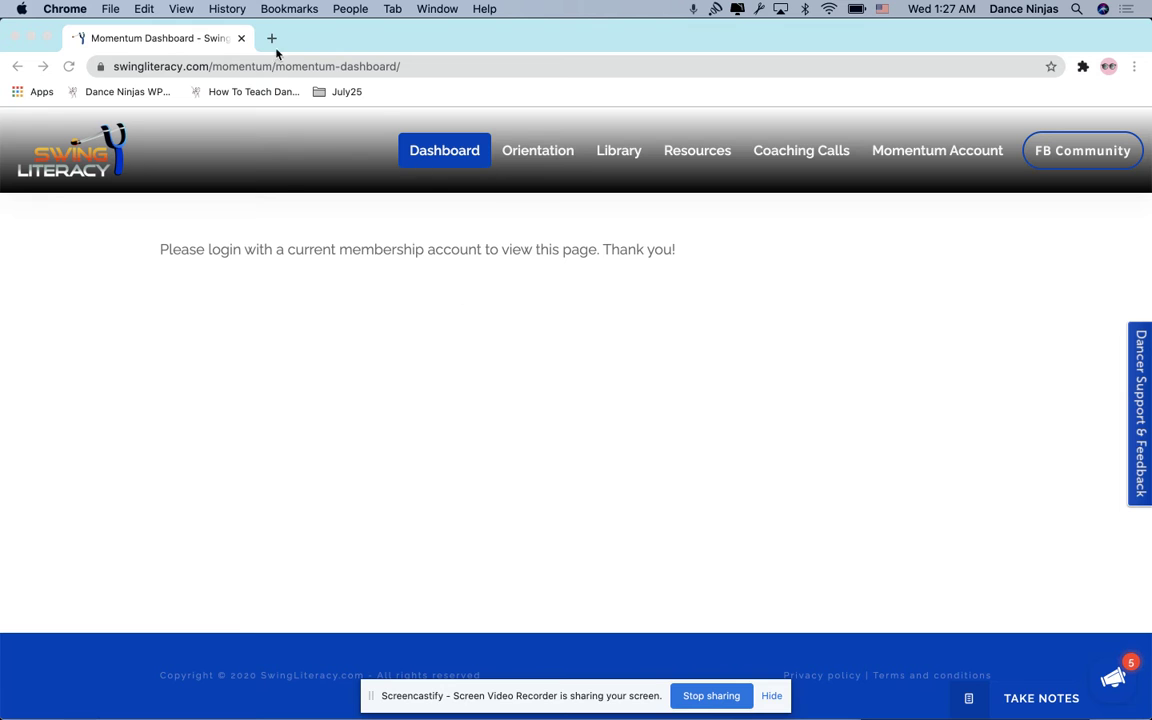
left_click(241, 38)
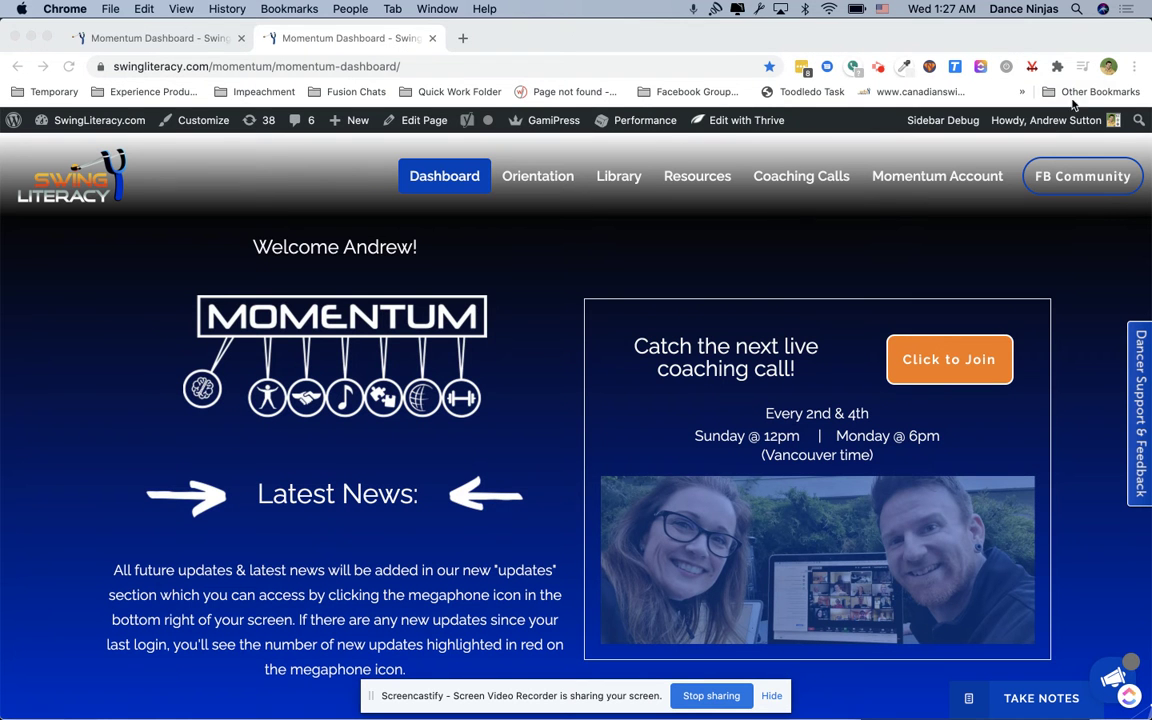
left_click(1108, 67)
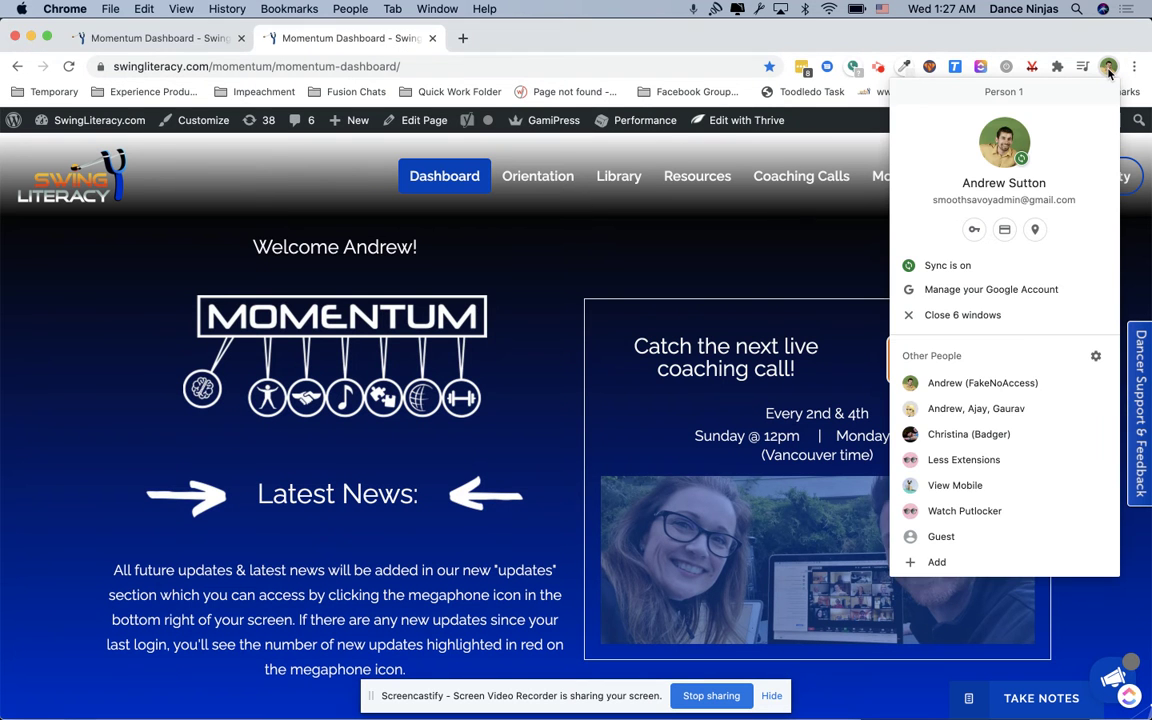
left_click(958, 460)
type("https://www.swingliteracy.com/momentum/momentum-dashboard/")
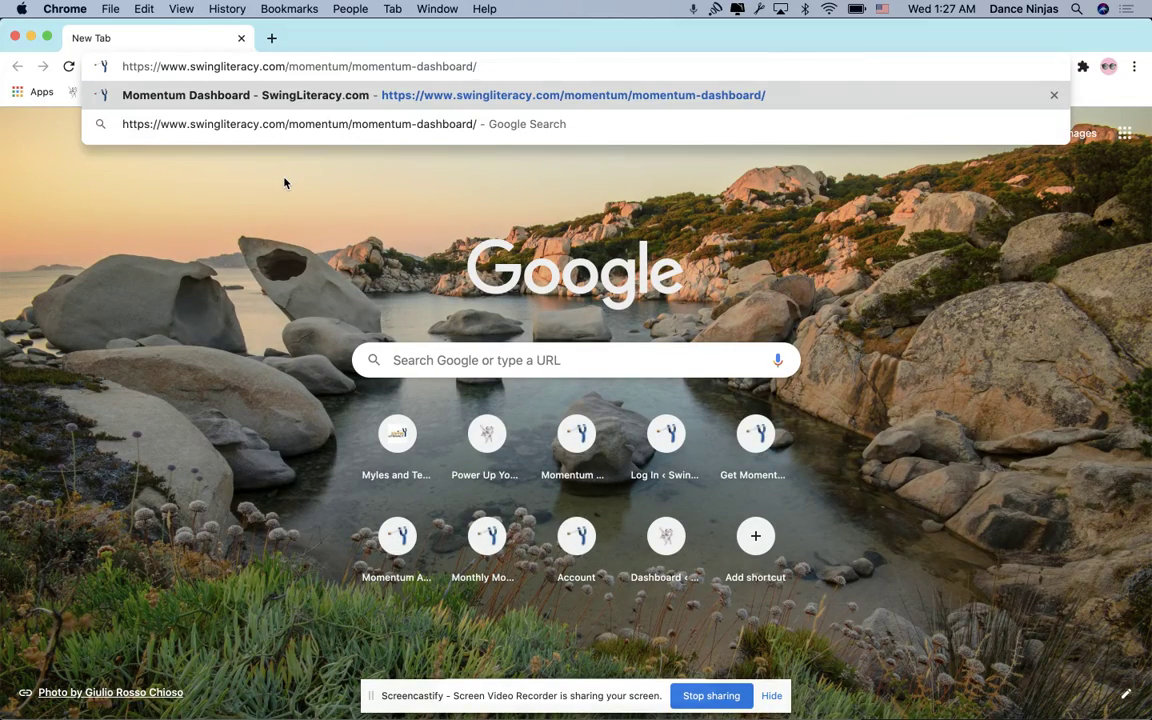
key("Return")
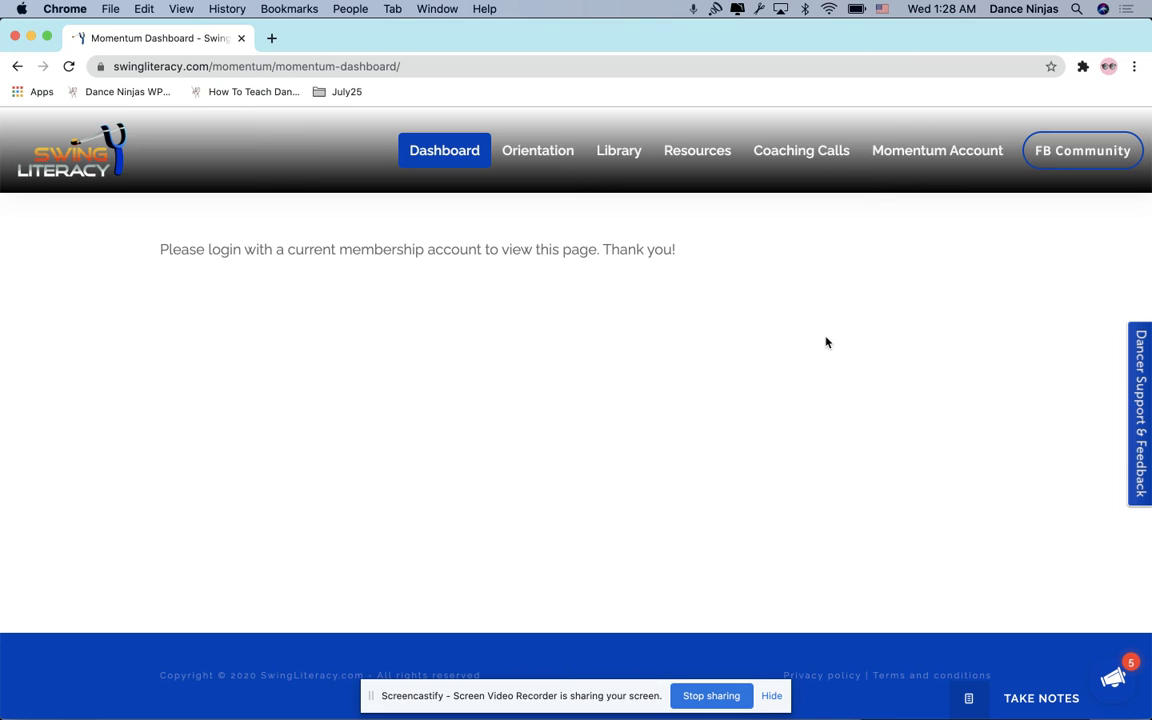
- Start adding a new Chrome person with the origami dog avatar, then cancel and close the profile manager
left_click(1134, 66)
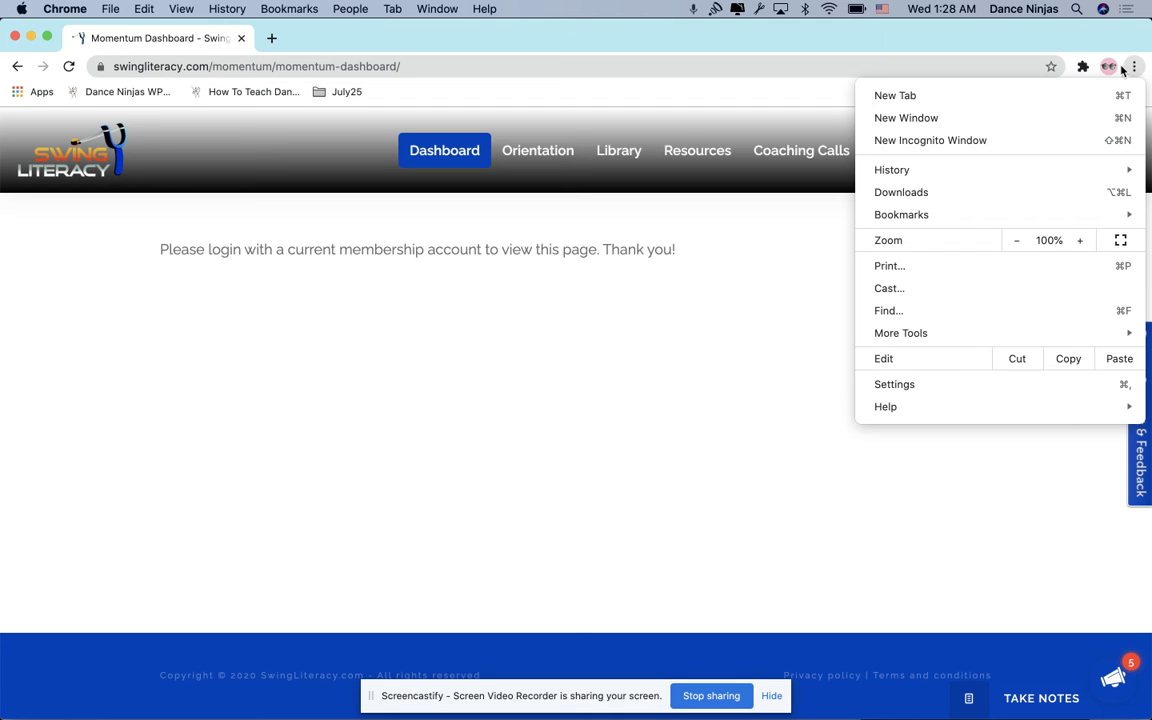
left_click(1108, 66)
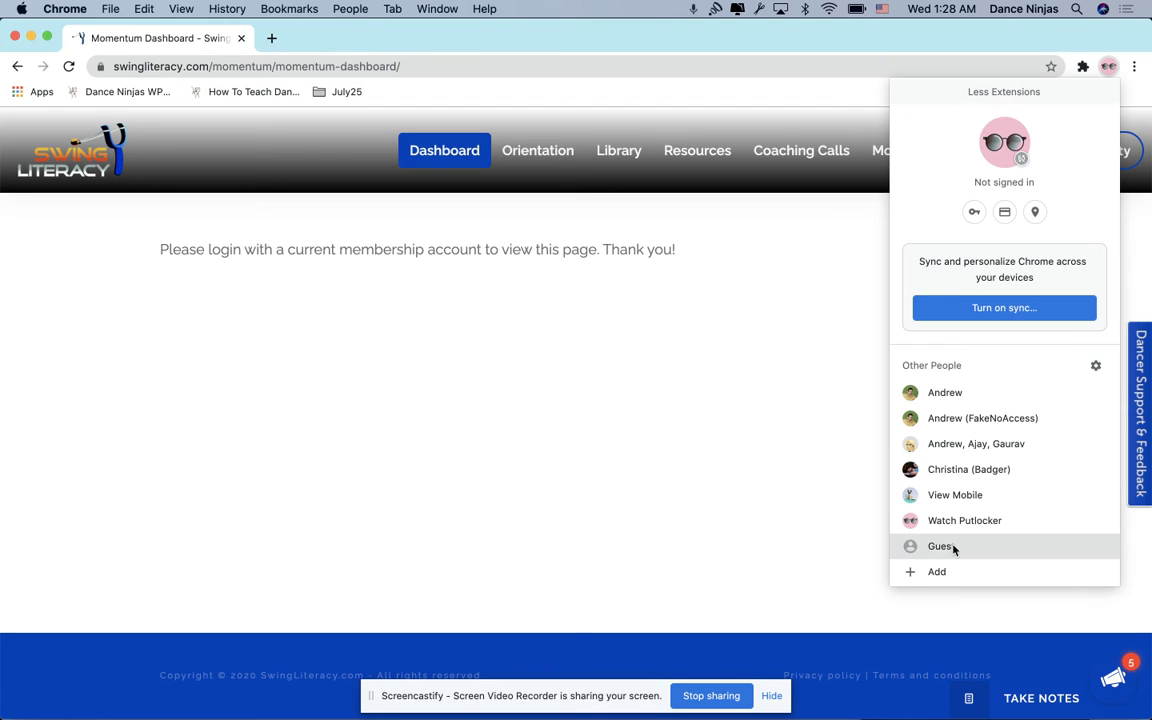
left_click(910, 571)
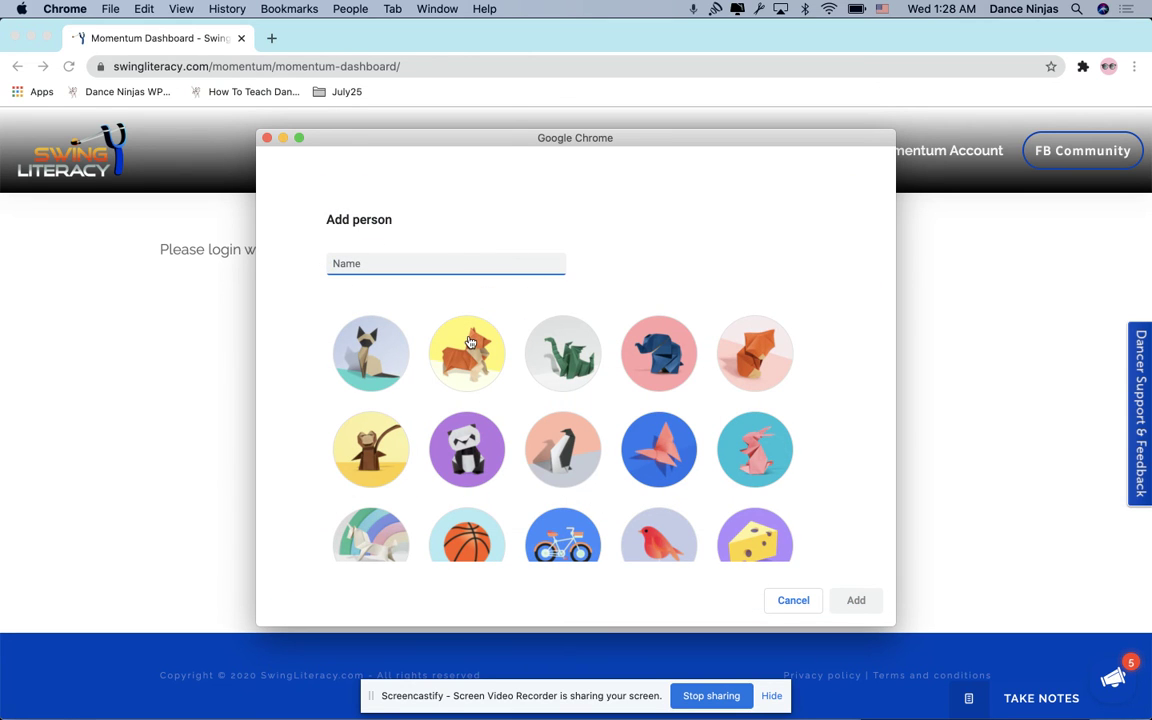
left_click(433, 326)
left_click(455, 353)
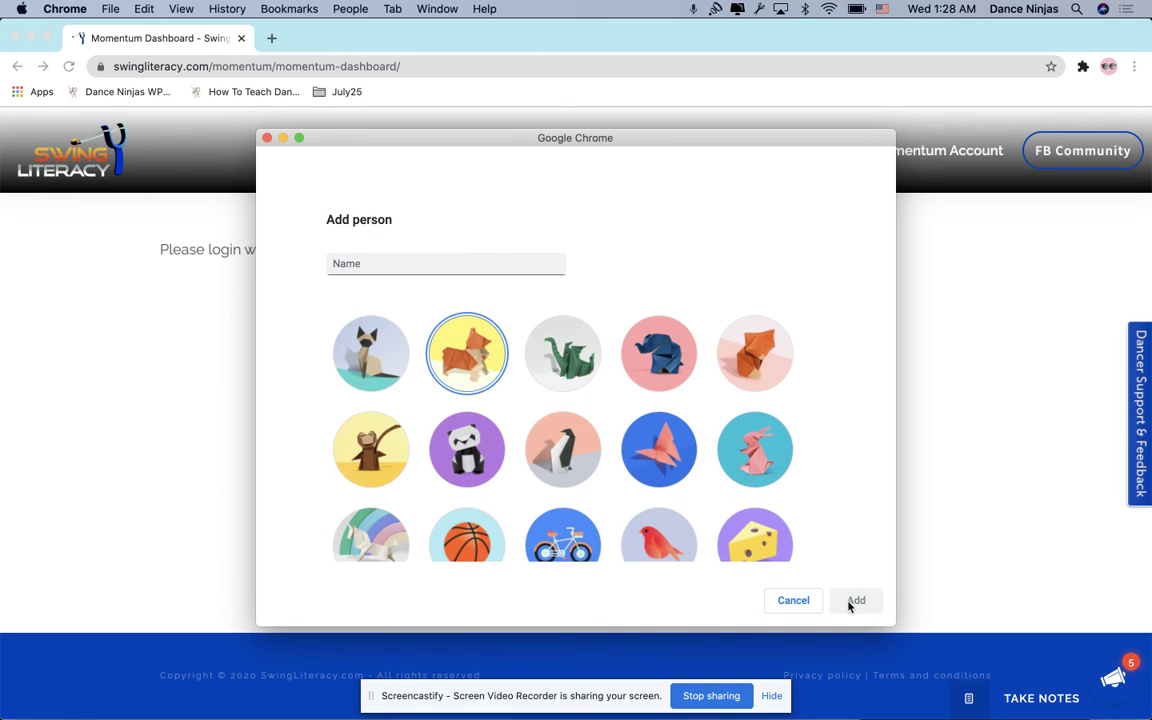
left_click(790, 605)
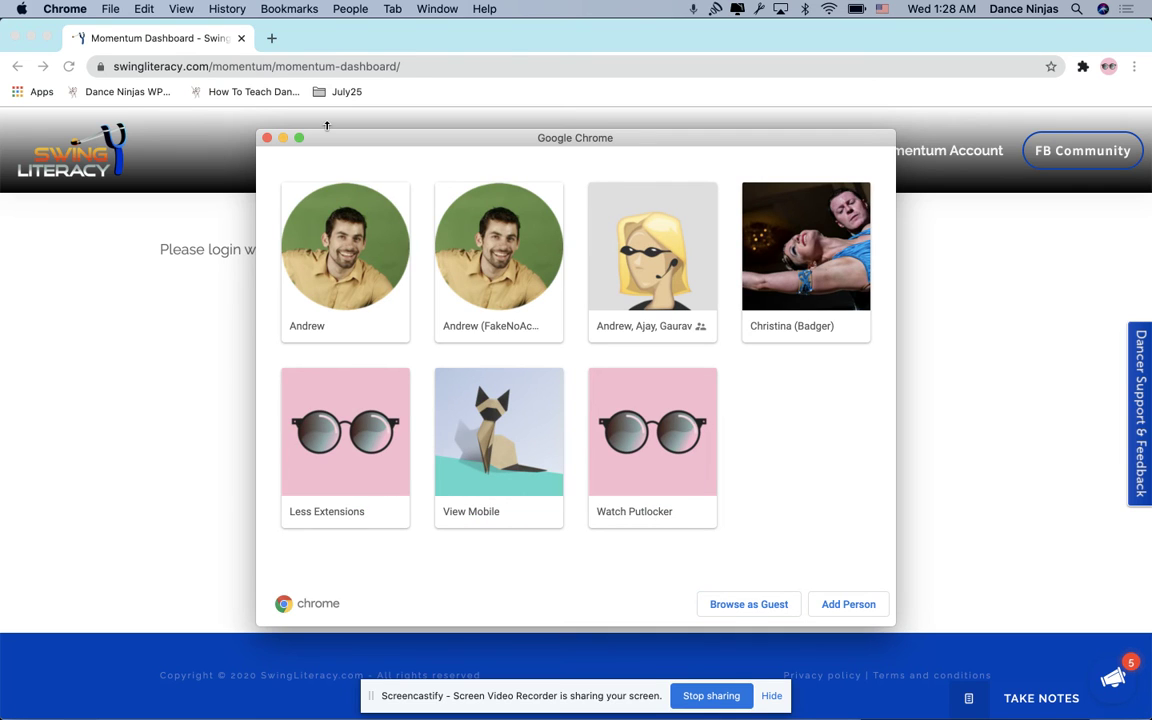
left_click(267, 138)
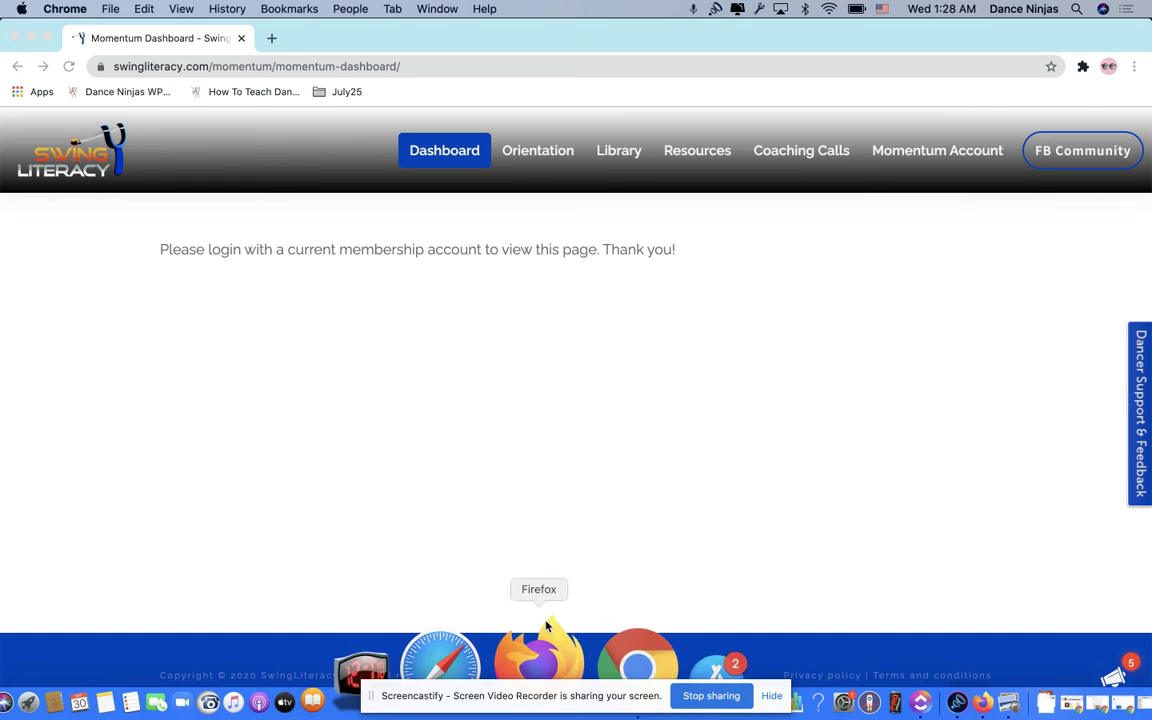
- Switch to Firefox, load about:profiles to review the options for creating and launching profiles, and quit Firefox
left_click(553, 584)
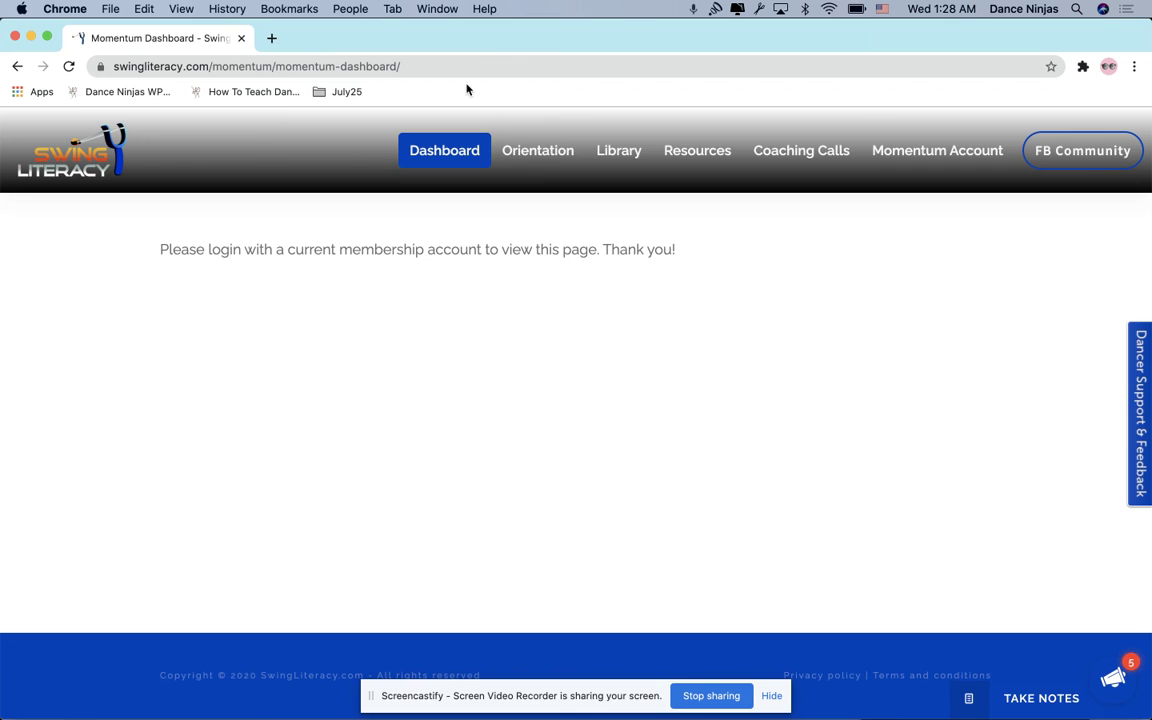
mouse_move(508, 712)
left_click(534, 688)
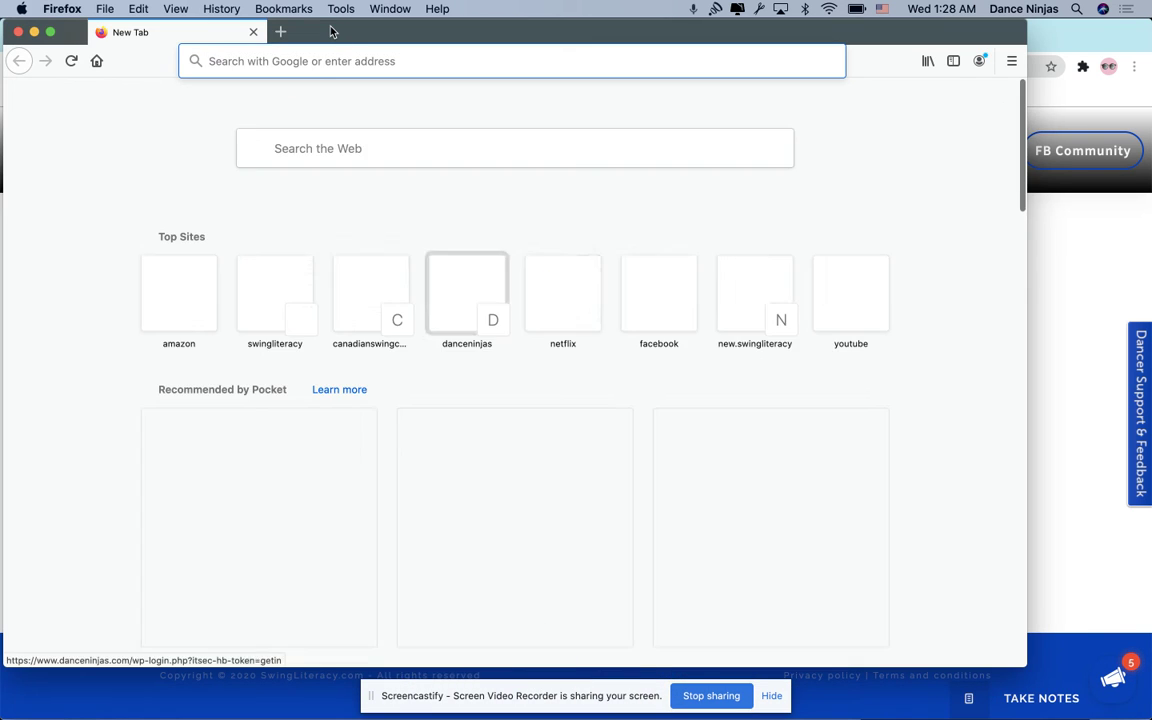
type("about:profiles")
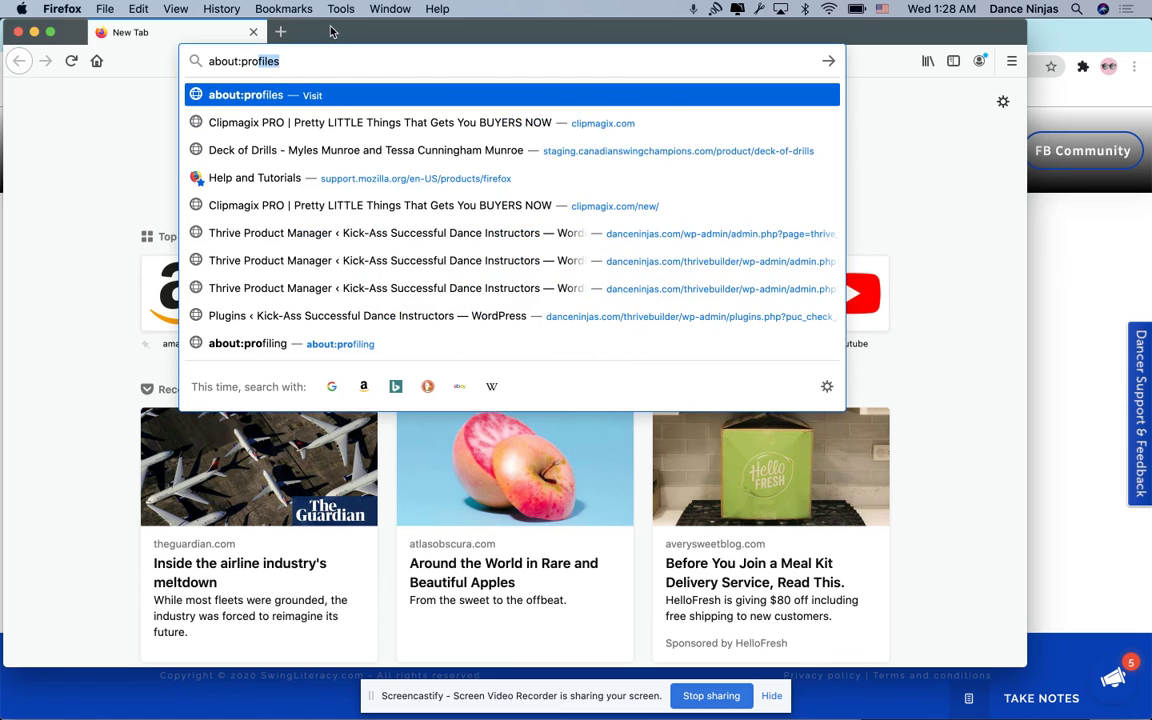
key("Return")
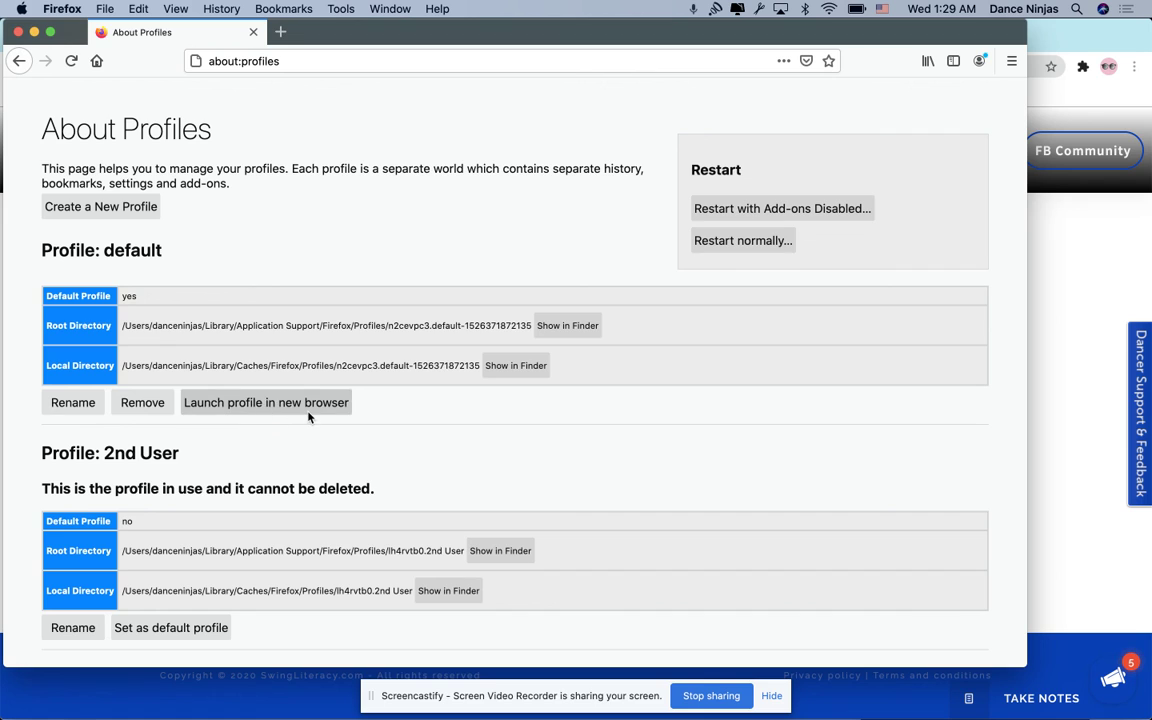
left_click(253, 33)
key("super+q")
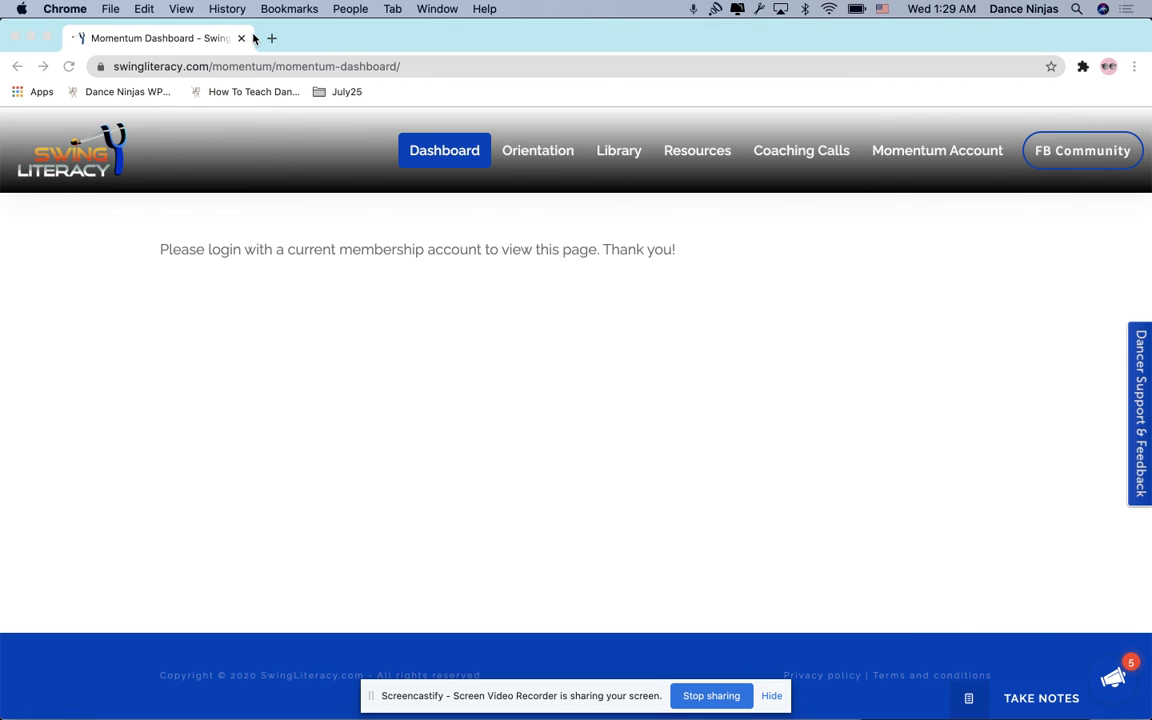